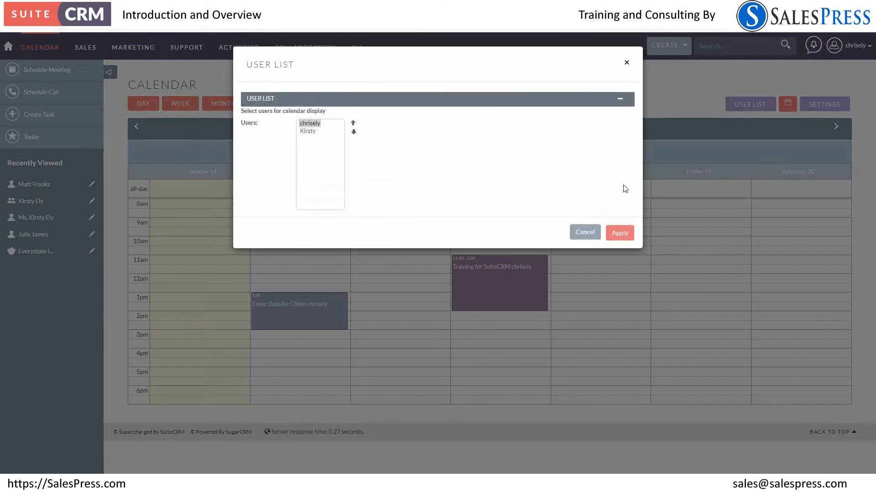
Display both listed users' schedules in the shared weekly calendar and review them
{"action": "left_click", "coordinate": [308, 132], "text": "ctrl"}
{"action": "left_click", "coordinate": [619, 233]}
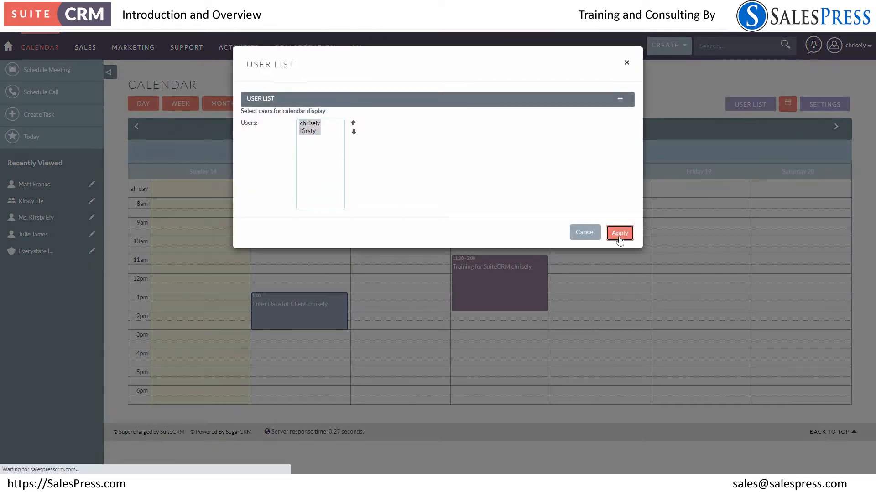
{"action": "scroll", "coordinate": [618, 241], "scroll_direction": "down", "scroll_amount": 5}
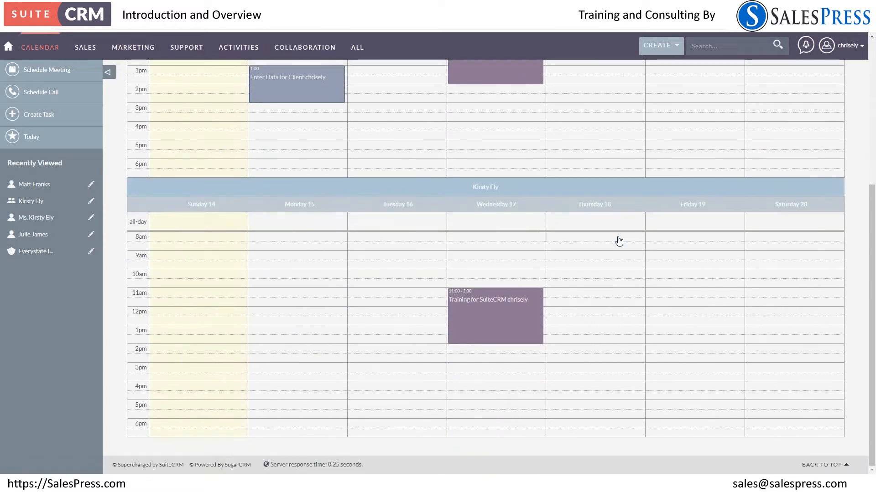
{"action": "scroll", "coordinate": [619, 241], "scroll_direction": "up", "scroll_amount": 5}
{"action": "scroll", "coordinate": [619, 241], "scroll_direction": "down", "scroll_amount": 5}
{"action": "scroll", "coordinate": [618, 241], "scroll_direction": "up", "scroll_amount": 5}
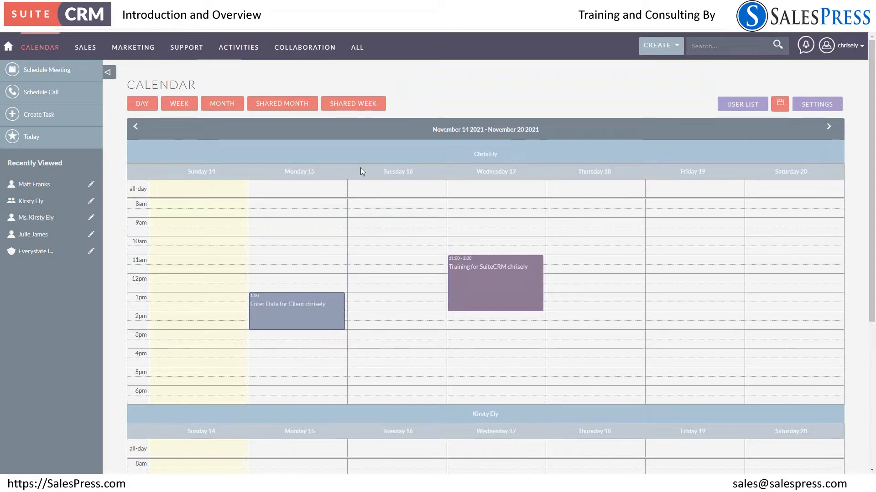
Start a new record in the Documents module and attach the image file mom-holding-little-girl-on-couch_orig.jpg
{"action": "mouse_move", "coordinate": [305, 56]}
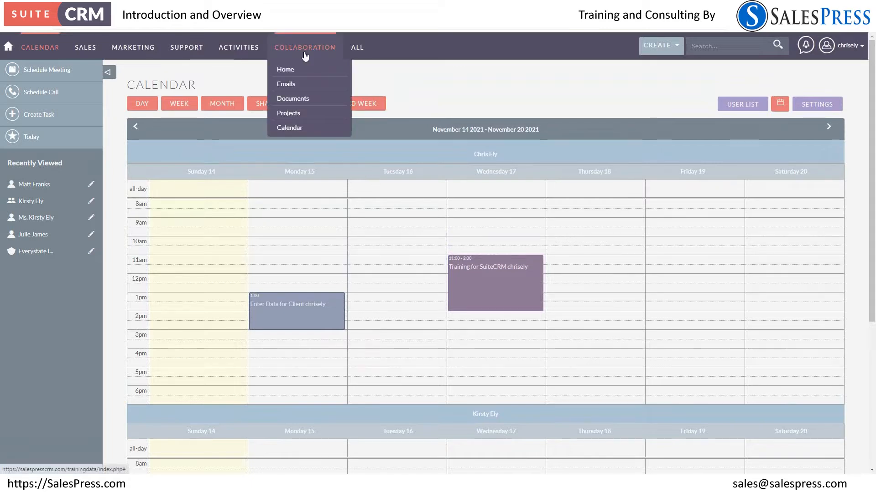
{"action": "left_click", "coordinate": [300, 100]}
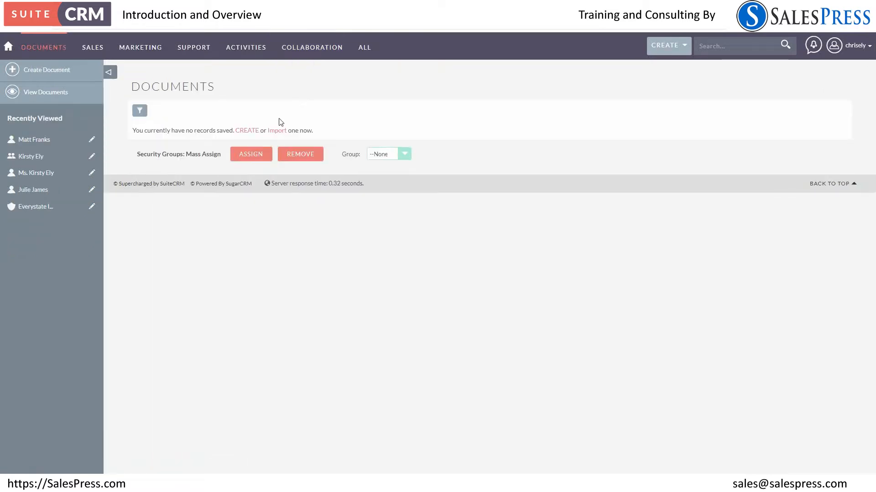
{"action": "left_click", "coordinate": [36, 76]}
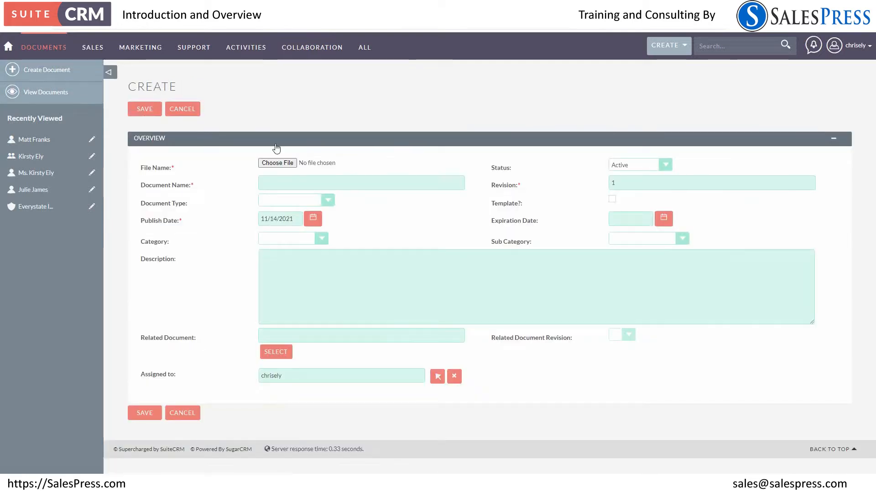
{"action": "left_click", "coordinate": [277, 163]}
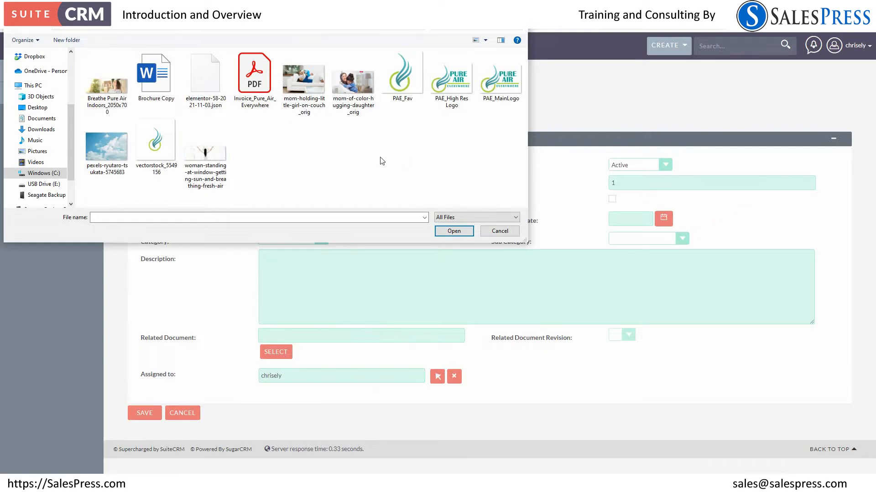
{"action": "left_click", "coordinate": [304, 81]}
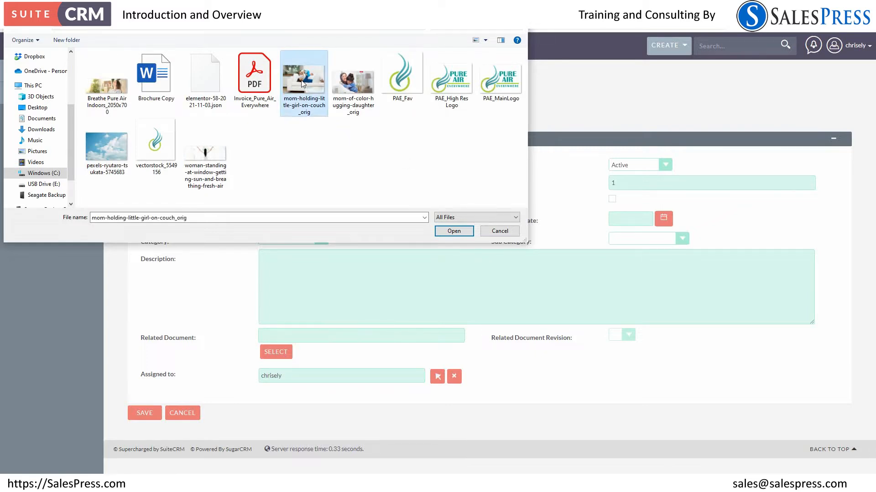
{"action": "left_click", "coordinate": [456, 232]}
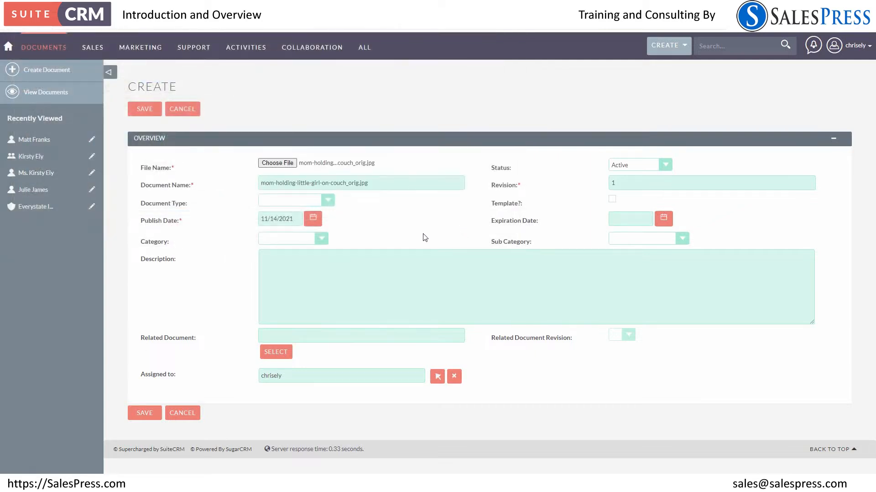
Rename the new document 'Stock Picture - Mom holding little girl'
{"action": "left_click_drag", "start_coordinate": [380, 185], "coordinate": [252, 187]}
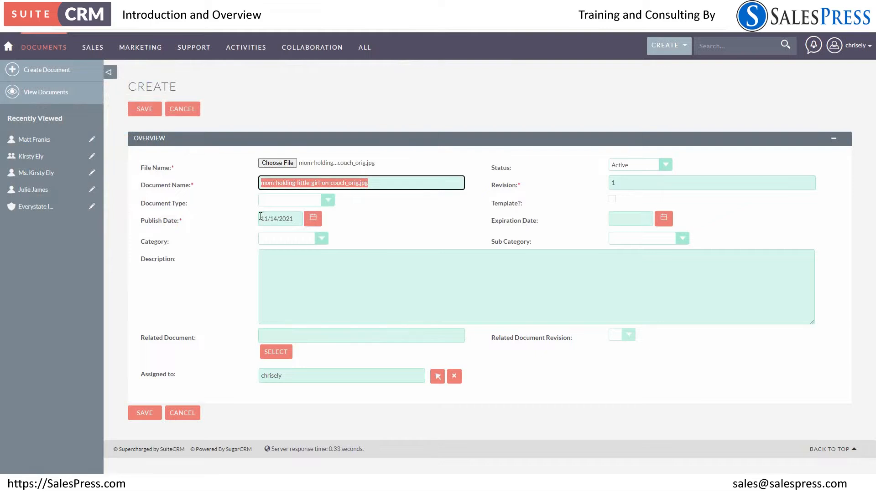
{"action": "type", "text": "Stock Picture - Mom holdi"}
{"action": "type", "text": "ng li"}
{"action": "type", "text": "ttle gi"}
{"action": "type", "text": "t"}
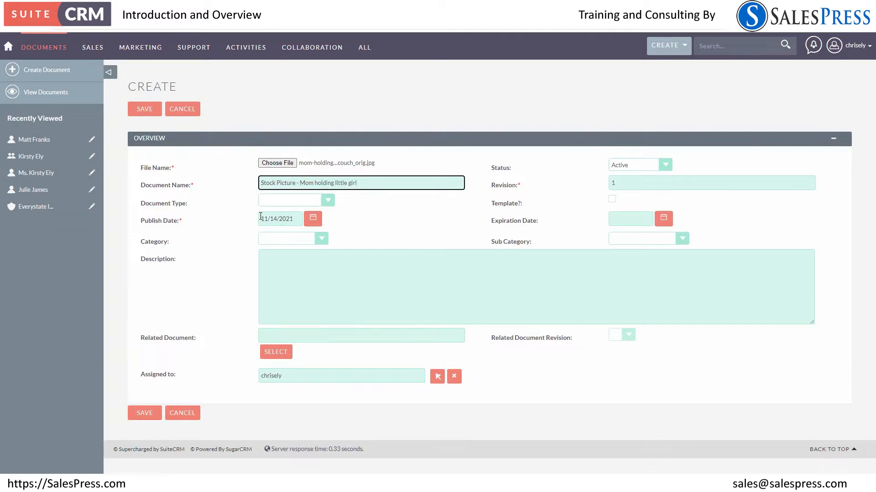
Set the document's category to Marketing and its sub category to Marketing Collateral
{"action": "left_click", "coordinate": [648, 239]}
{"action": "left_click", "coordinate": [630, 250]}
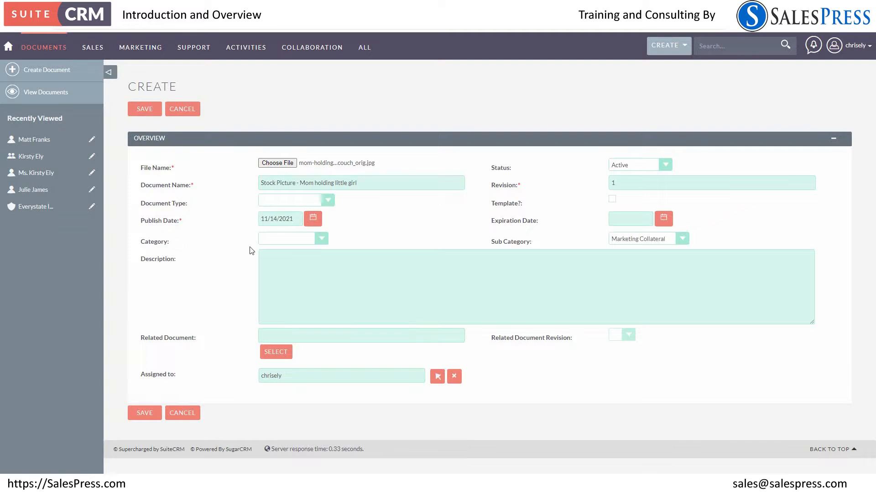
{"action": "left_click", "coordinate": [277, 242]}
{"action": "left_click", "coordinate": [275, 254]}
Save the document with description 'We can add many type of document including PDFs, Photos, Word Documents and Excel Spreadsheet. These are access from most modules within SuiteCRM...'
{"action": "left_click", "coordinate": [273, 263]}
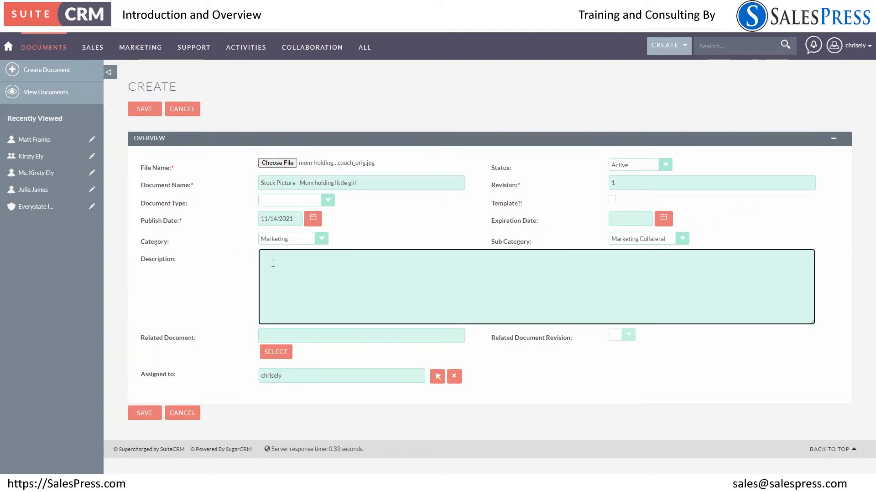
{"action": "type", "text": "We can add many"}
{"action": "type", "text": "type of document including PDFs, Photos, Word Documents and Excel Spreadsheet.  These are access from most modules within SuiteCRM"}
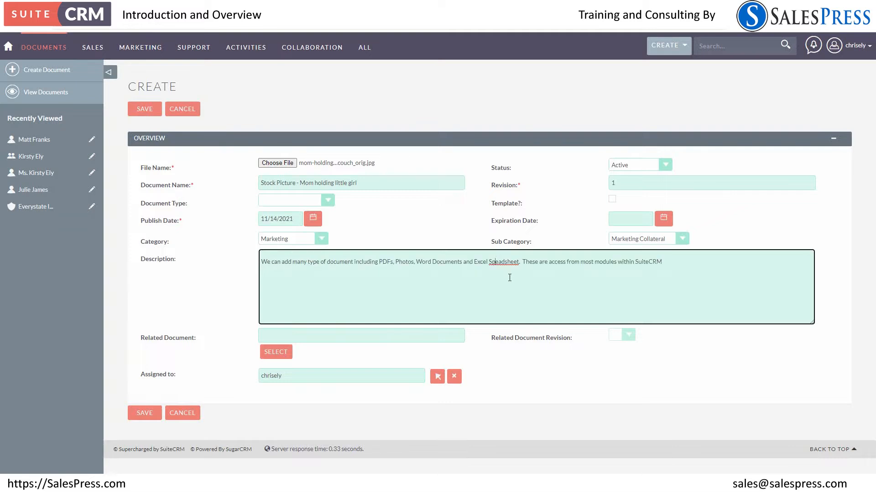
{"action": "type", "text": "r"}
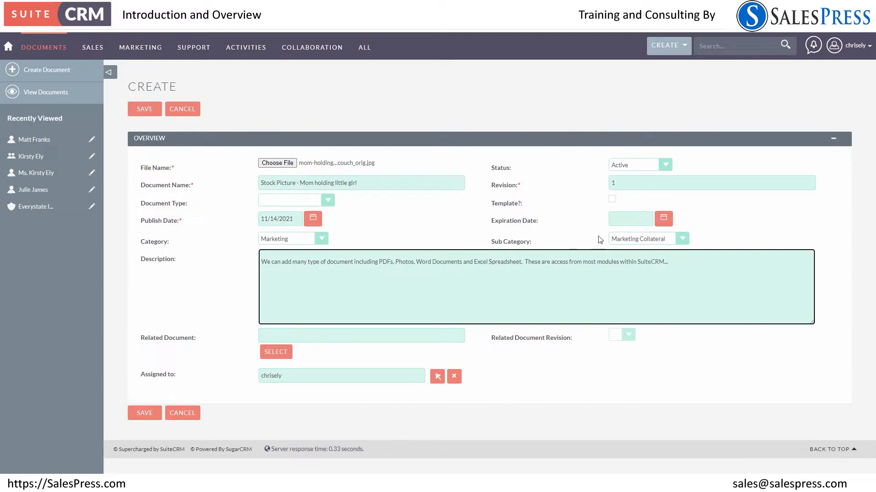
{"action": "left_click", "coordinate": [139, 110]}
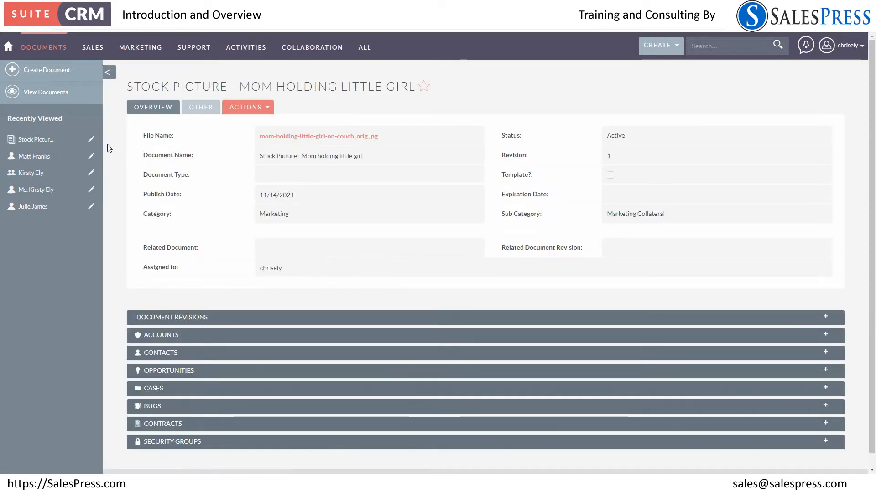
Open the stock picture record from the documents list, view its attached image, and close the image viewer
{"action": "left_click", "coordinate": [56, 101]}
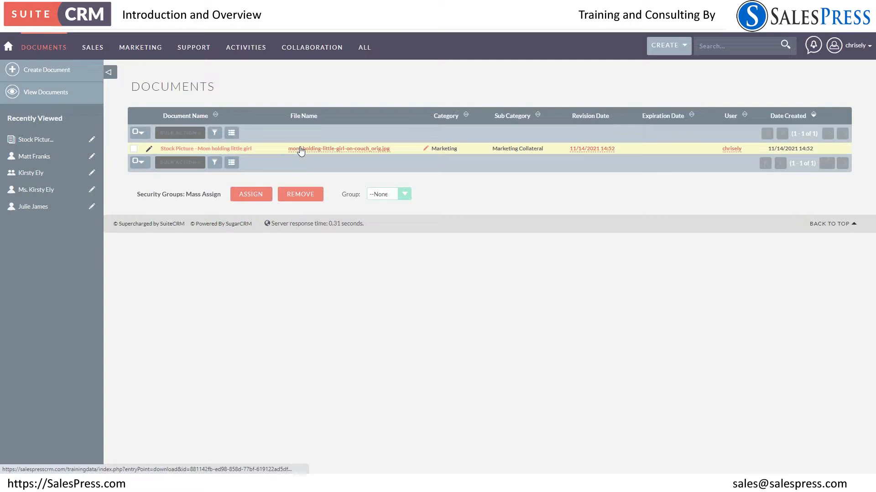
{"action": "left_click", "coordinate": [247, 149]}
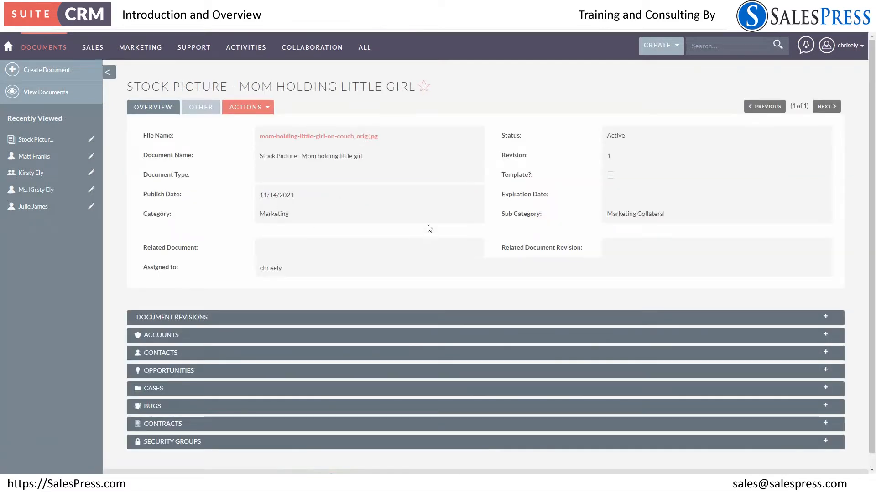
{"action": "left_click", "coordinate": [352, 143]}
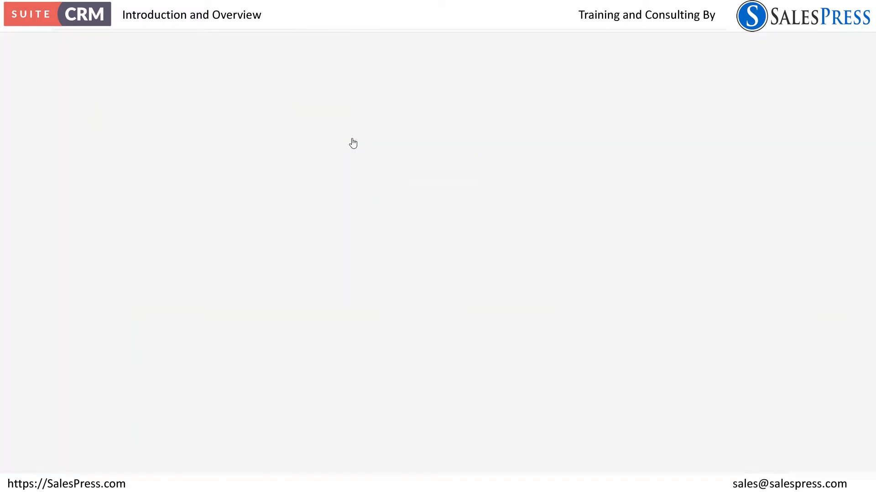
{"action": "left_click", "coordinate": [46, 462]}
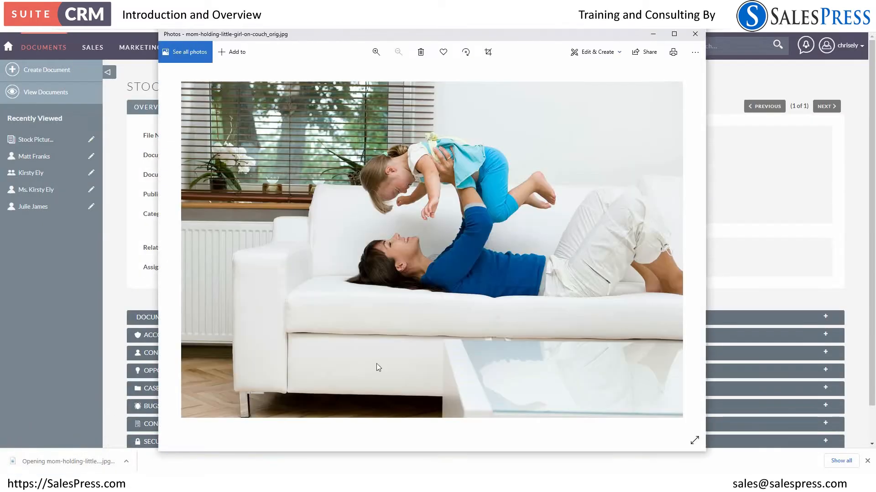
{"action": "left_click", "coordinate": [695, 33]}
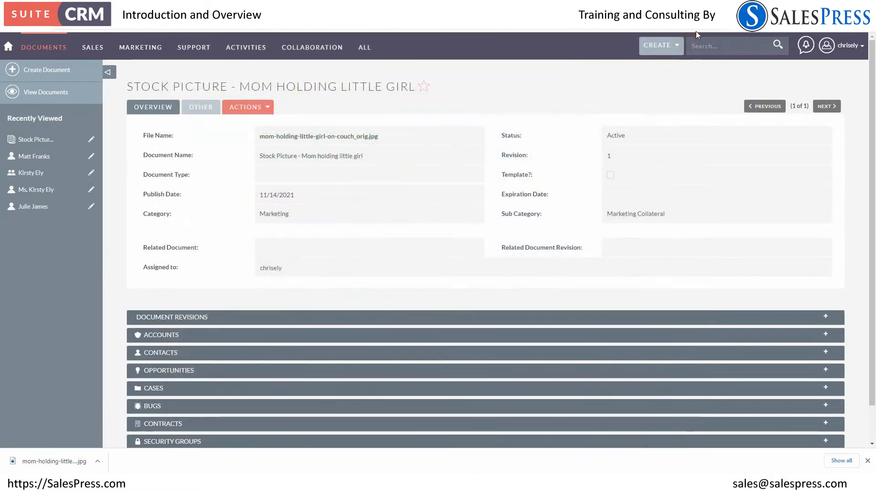
Go from the home dashboard to the Products module and start a new product record
{"action": "left_click", "coordinate": [11, 47]}
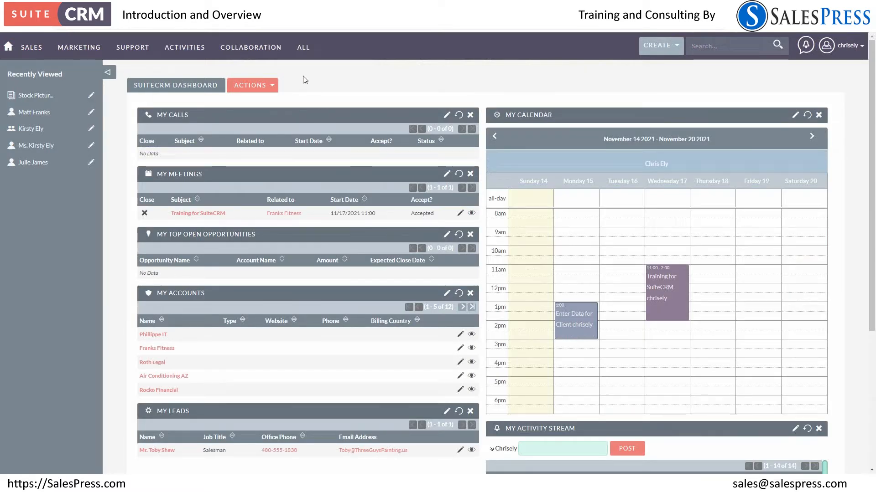
{"action": "mouse_move", "coordinate": [303, 47]}
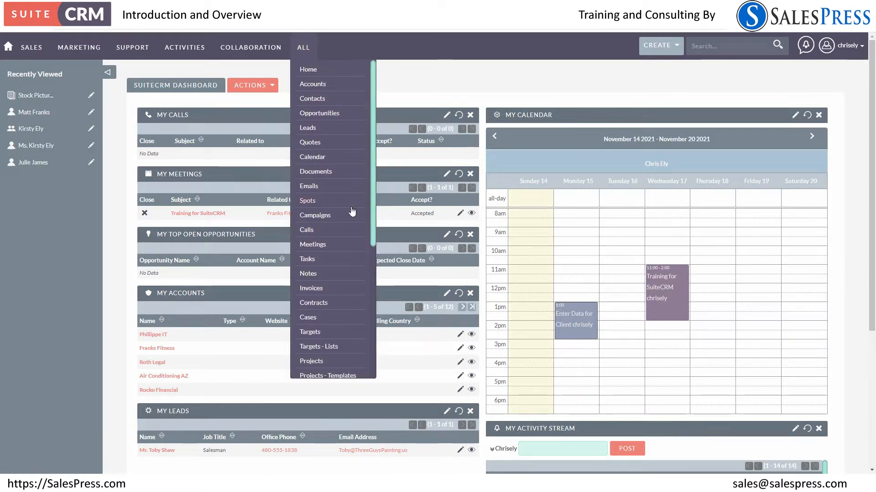
{"action": "scroll", "coordinate": [335, 267], "scroll_direction": "down", "scroll_amount": 3}
{"action": "scroll", "coordinate": [335, 267], "scroll_direction": "down", "scroll_amount": 3}
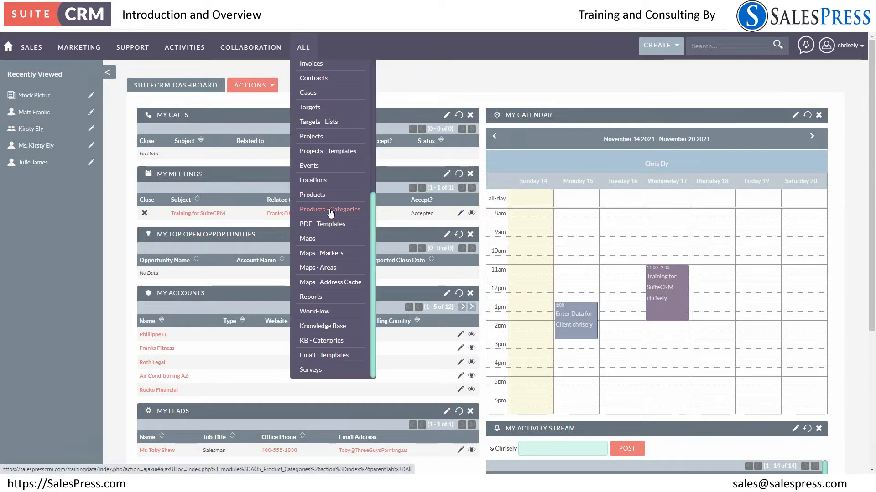
{"action": "left_click", "coordinate": [319, 194]}
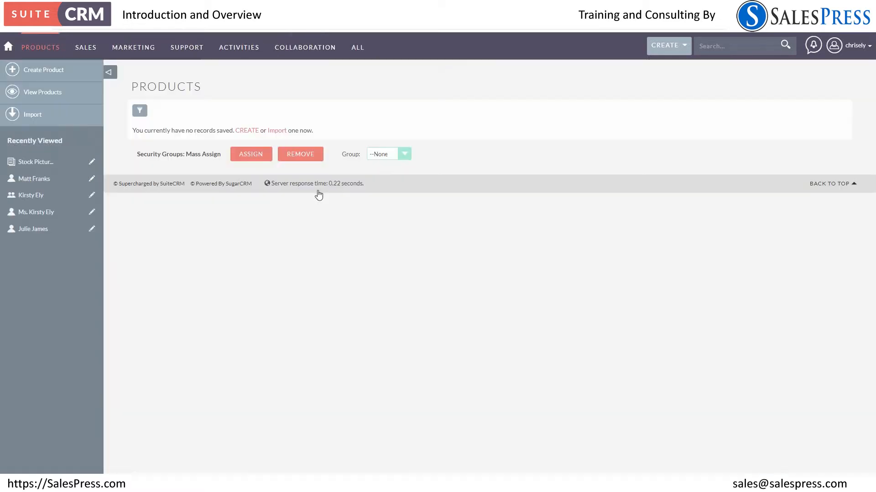
{"action": "left_click", "coordinate": [247, 132]}
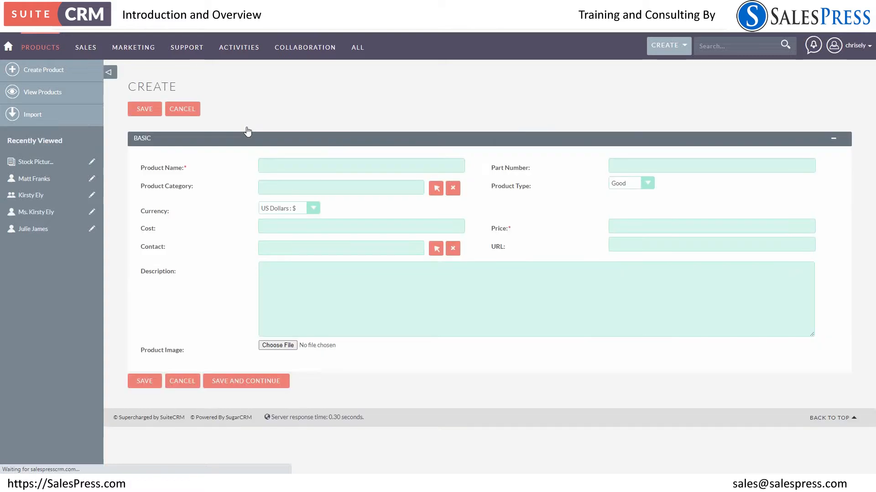
Name the new product Black Widget and give it part number BW001
{"action": "left_click", "coordinate": [271, 169]}
{"action": "type", "text": "Black Widget"}
{"action": "left_click", "coordinate": [619, 163]}
{"action": "type", "text": "B"}
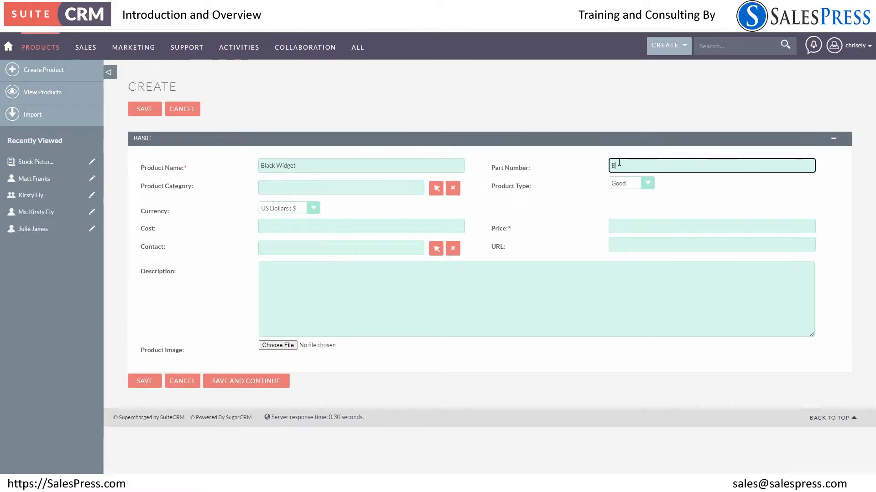
{"action": "type", "text": "W001"}
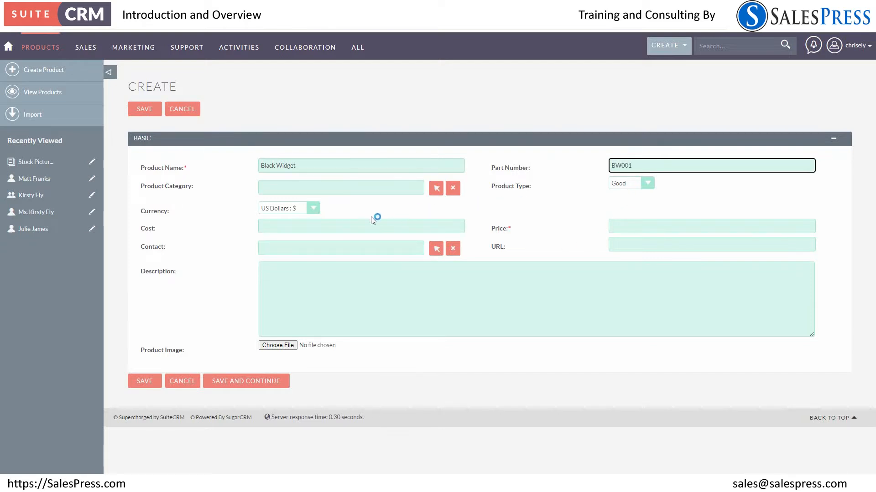
Set the Black Widget's price to 12.00 and save the product
{"action": "left_click", "coordinate": [632, 227]}
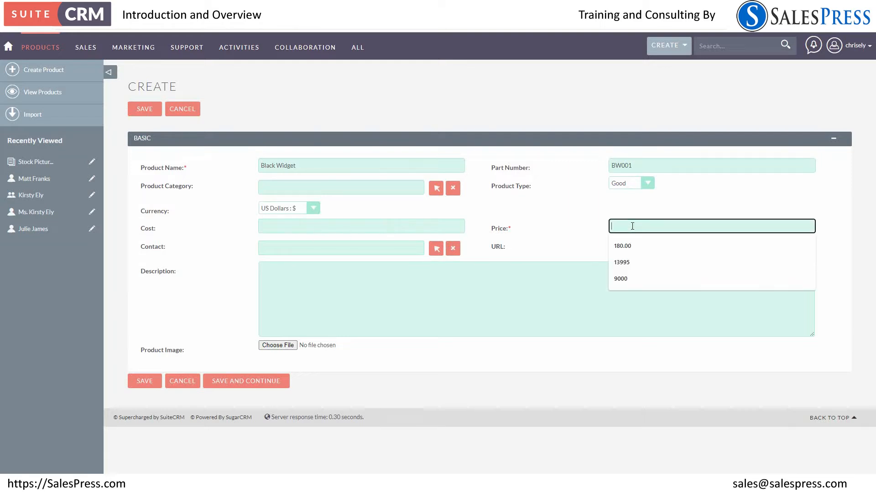
{"action": "type", "text": "12"}
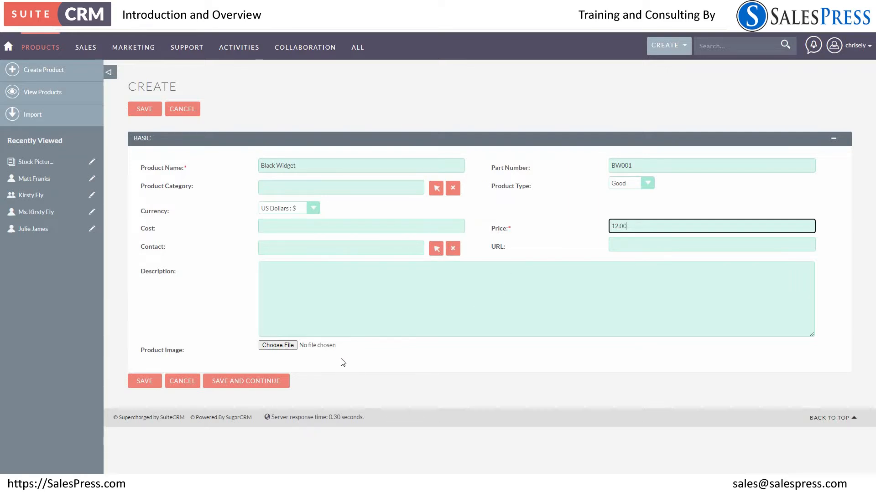
{"action": "left_click", "coordinate": [152, 385]}
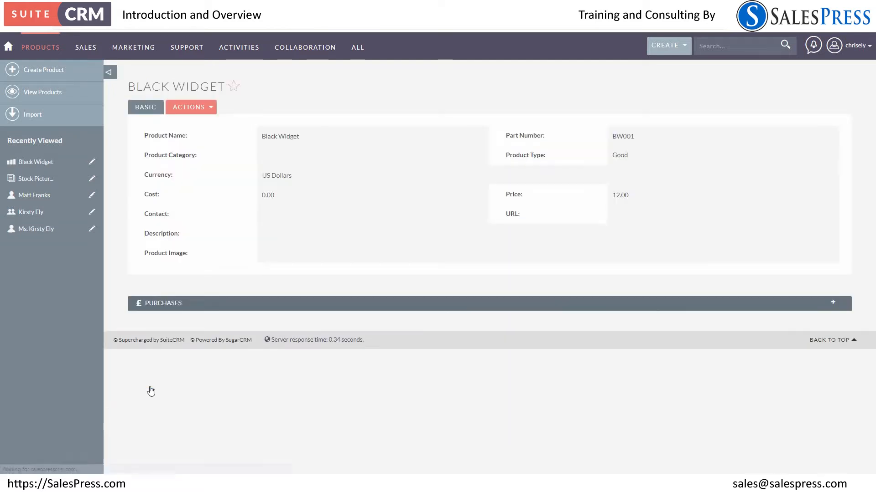
Create two more products priced at 12.00: Blue Widget with part number BLW001 and Pink Widget with part number PW001
{"action": "left_click", "coordinate": [208, 110]}
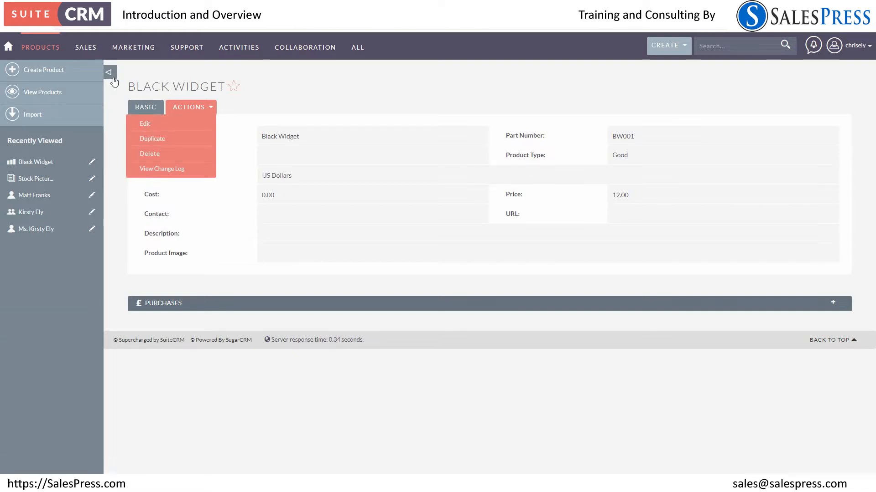
{"action": "left_click", "coordinate": [54, 78]}
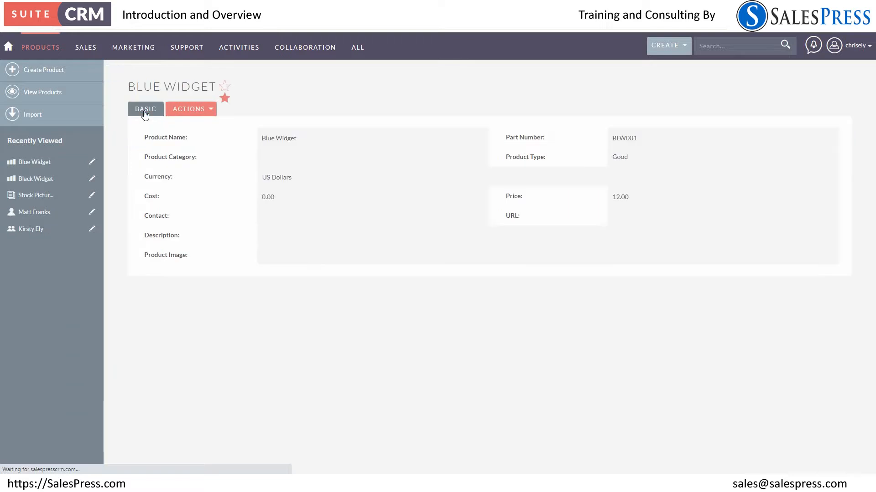
{"action": "left_click", "coordinate": [61, 77]}
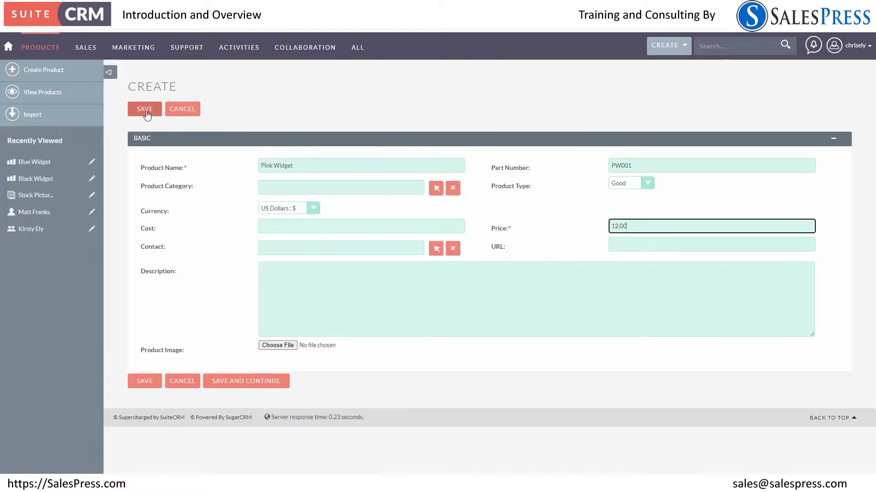
{"action": "left_click", "coordinate": [145, 109]}
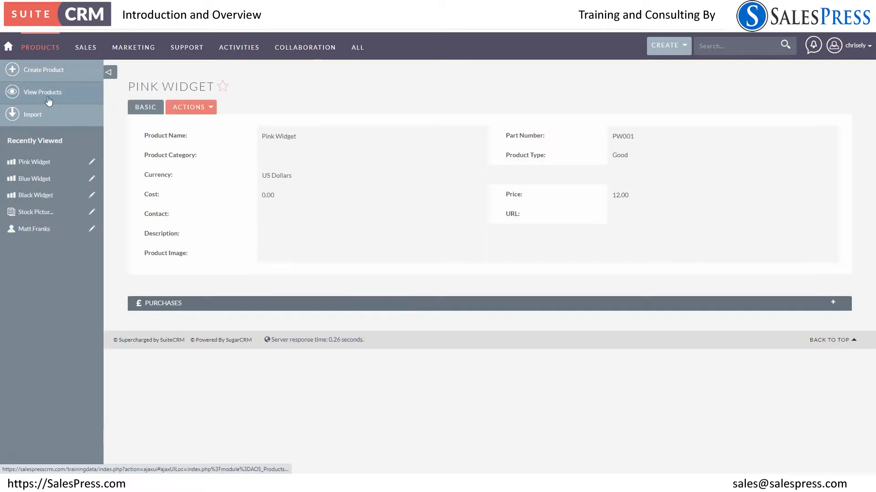
View the full product list, and start a new quote in the Quotes module
{"action": "left_click", "coordinate": [49, 100]}
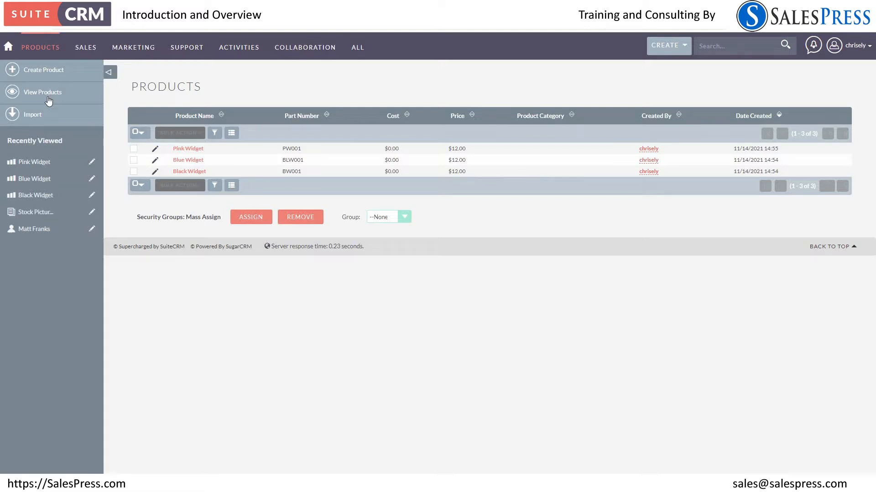
{"action": "mouse_move", "coordinate": [303, 56]}
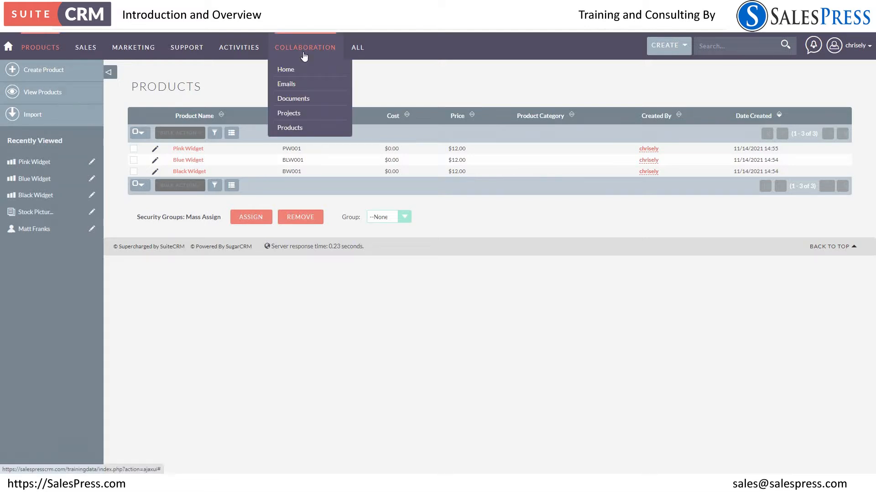
{"action": "mouse_move", "coordinate": [251, 47]}
{"action": "mouse_move", "coordinate": [355, 50]}
{"action": "left_click", "coordinate": [369, 161]}
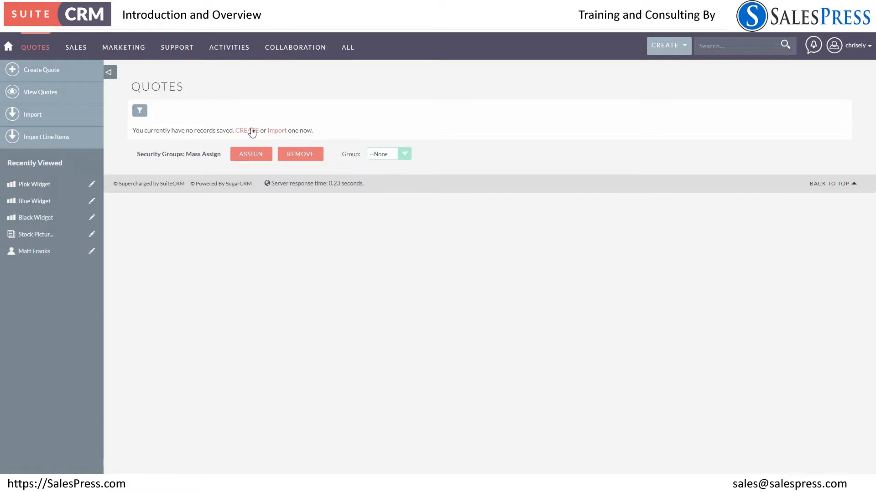
{"action": "left_click", "coordinate": [253, 133]}
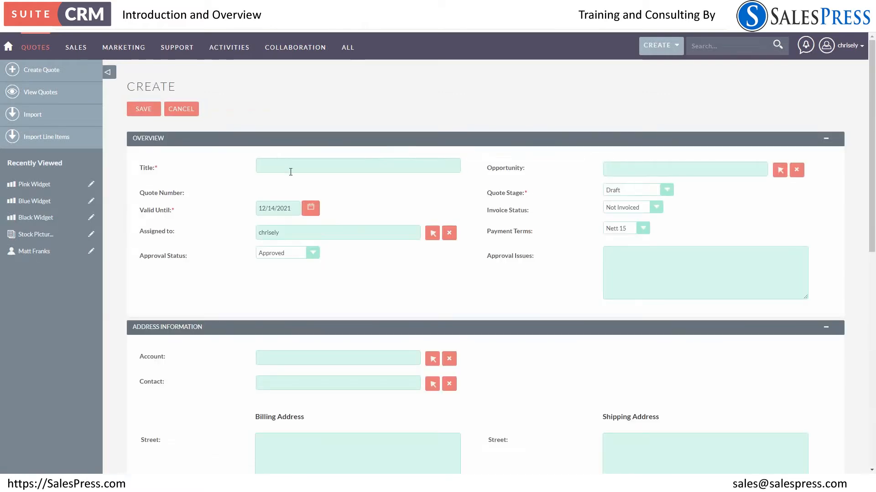
Title the quote Widget Order and set its approval status to Not Approved
{"action": "left_click", "coordinate": [288, 167]}
{"action": "type", "text": "Widget Order"}
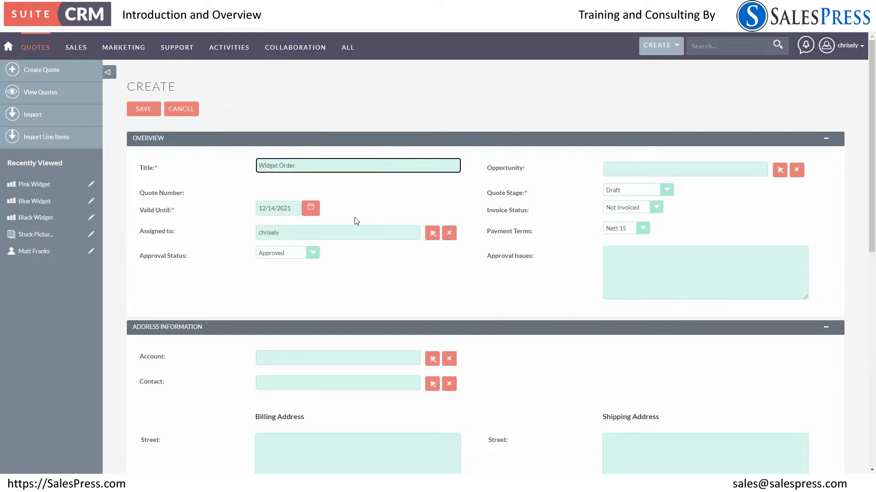
{"action": "left_click", "coordinate": [286, 252]}
{"action": "left_click", "coordinate": [280, 271]}
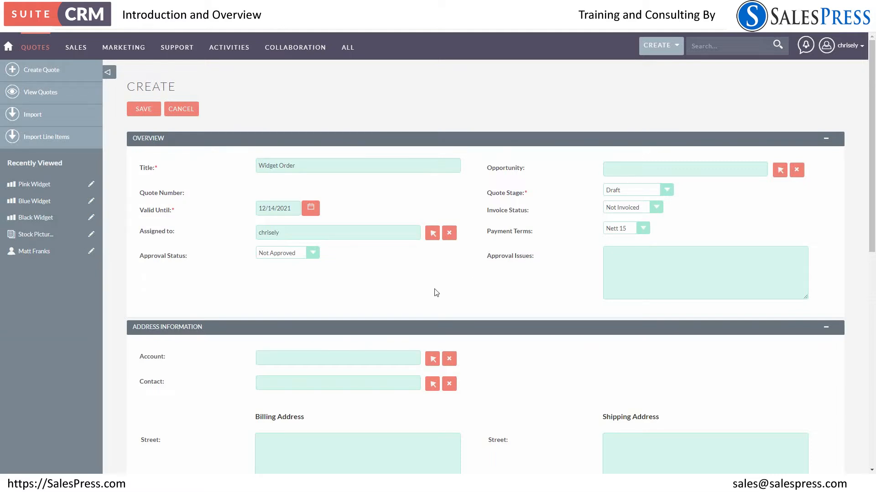
Link the quote to the Smart Shopping Bros account and select that account's contact
{"action": "scroll", "coordinate": [434, 293], "scroll_direction": "down", "scroll_amount": 4}
{"action": "left_click", "coordinate": [431, 177]}
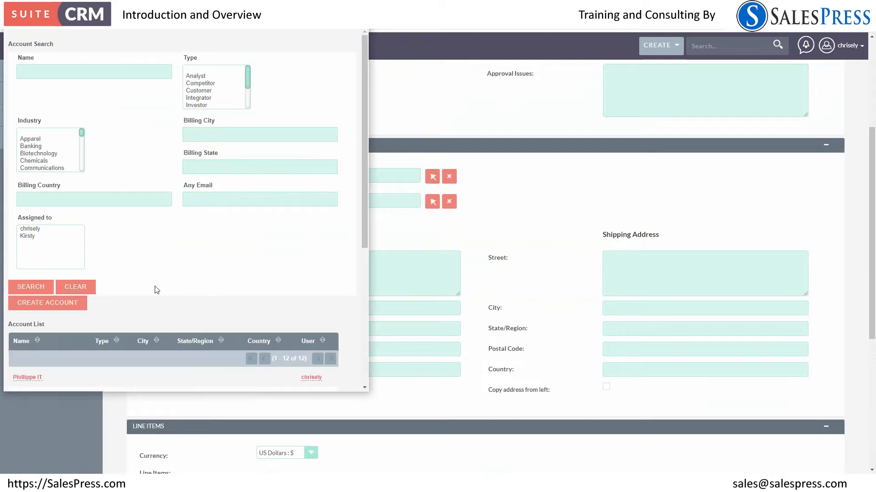
{"action": "scroll", "coordinate": [155, 290], "scroll_direction": "down", "scroll_amount": 4}
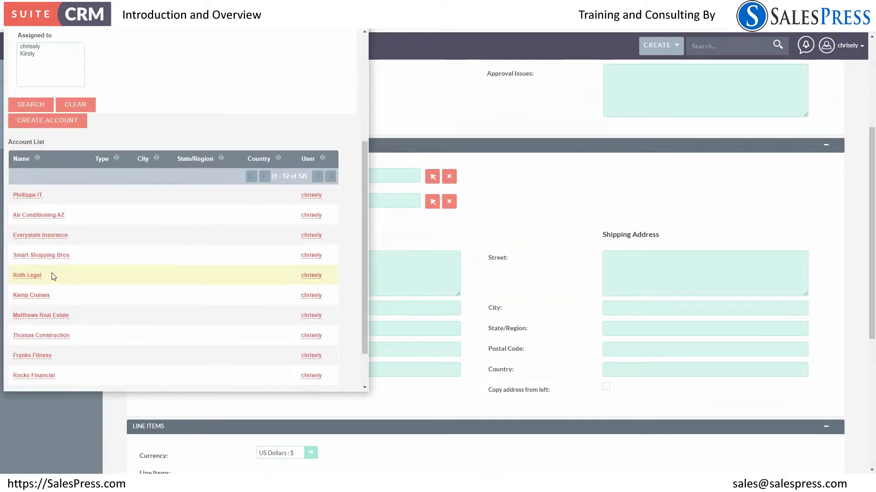
{"action": "left_click", "coordinate": [46, 255]}
{"action": "left_click", "coordinate": [432, 201]}
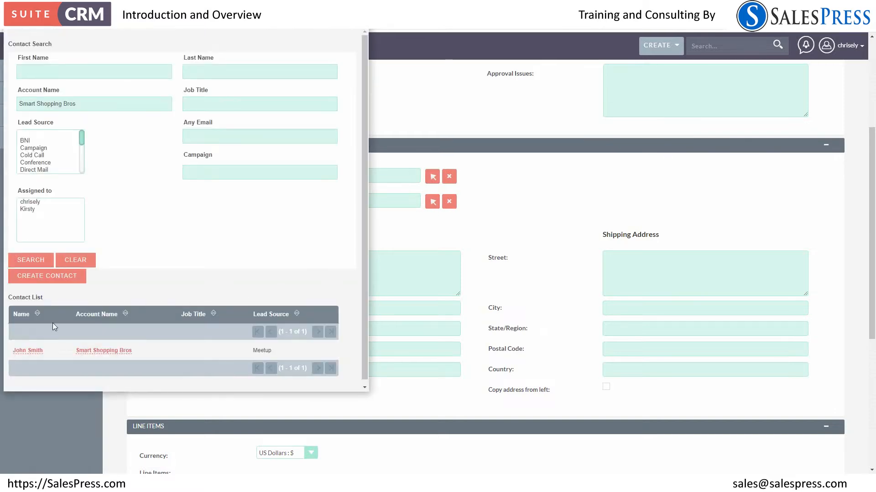
{"action": "left_click", "coordinate": [32, 351]}
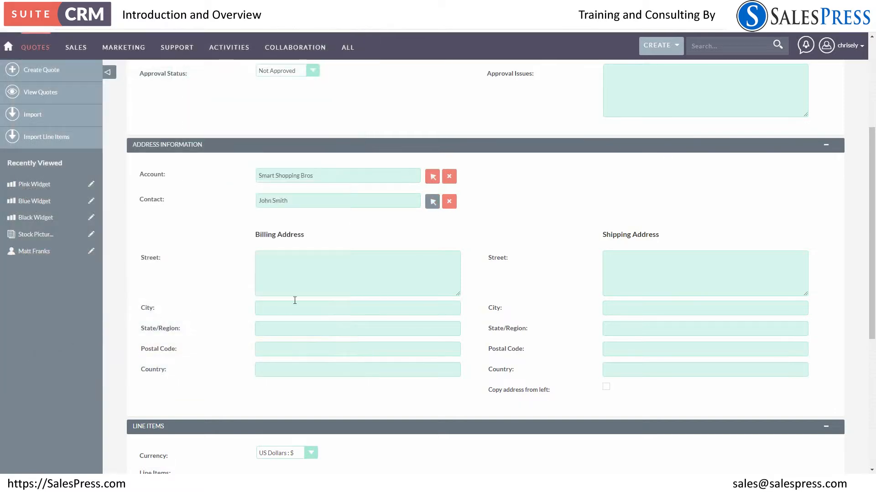
Add a line item group named Order of Widgets to the quote
{"action": "scroll", "coordinate": [312, 291], "scroll_direction": "down", "scroll_amount": 5}
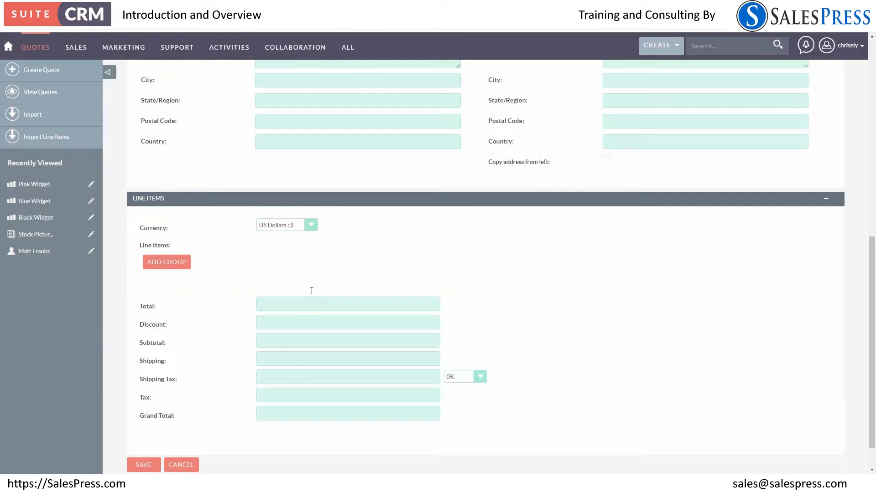
{"action": "scroll", "coordinate": [311, 291], "scroll_direction": "up", "scroll_amount": 2}
{"action": "left_click", "coordinate": [159, 354]}
{"action": "type", "text": "Order of Wi"}
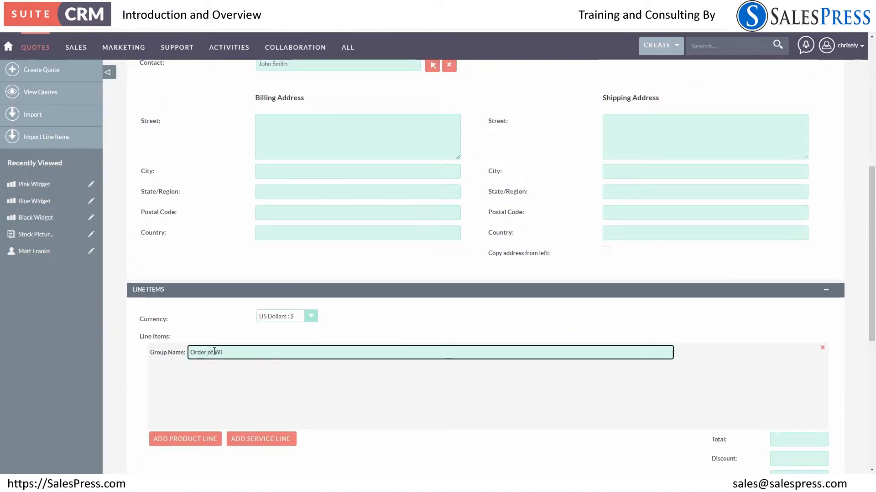
{"action": "type", "text": "dget"}
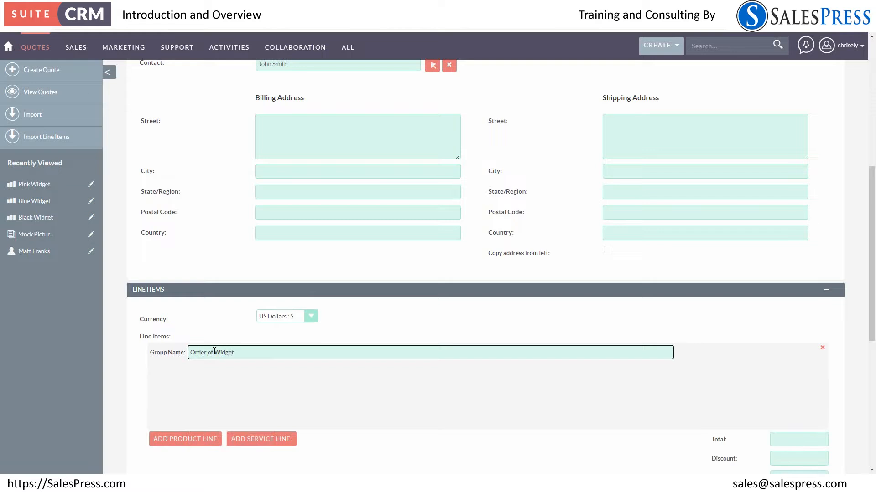
{"action": "type", "text": "s"}
Add a product line to the Order of Widgets group and select Pink Widget as its product
{"action": "left_click", "coordinate": [193, 438]}
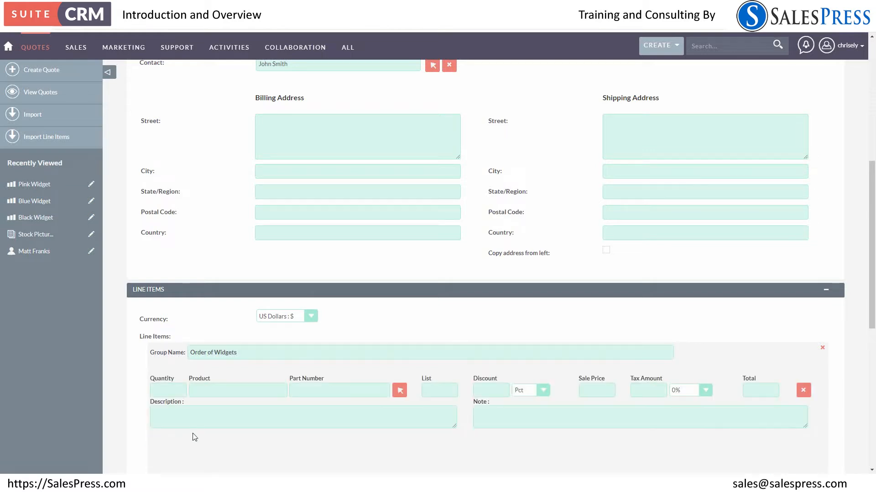
{"action": "scroll", "coordinate": [244, 387], "scroll_direction": "down", "scroll_amount": 3}
{"action": "left_click", "coordinate": [399, 254]}
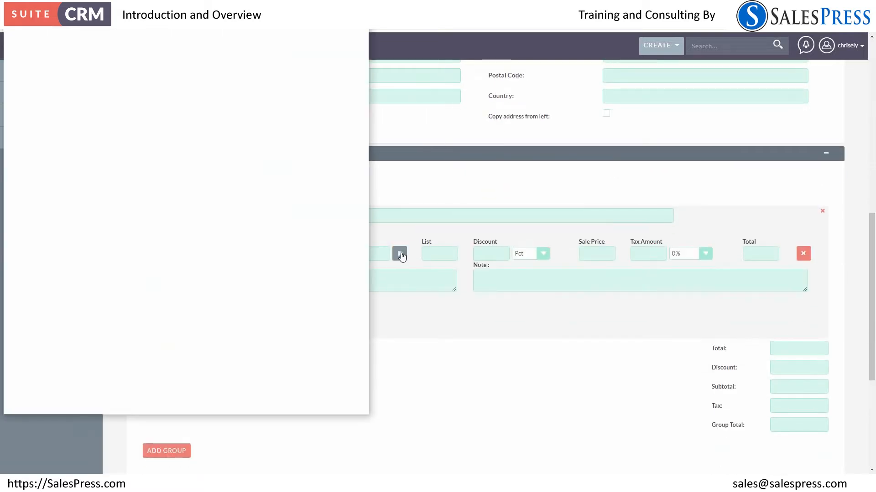
{"action": "left_click", "coordinate": [33, 265]}
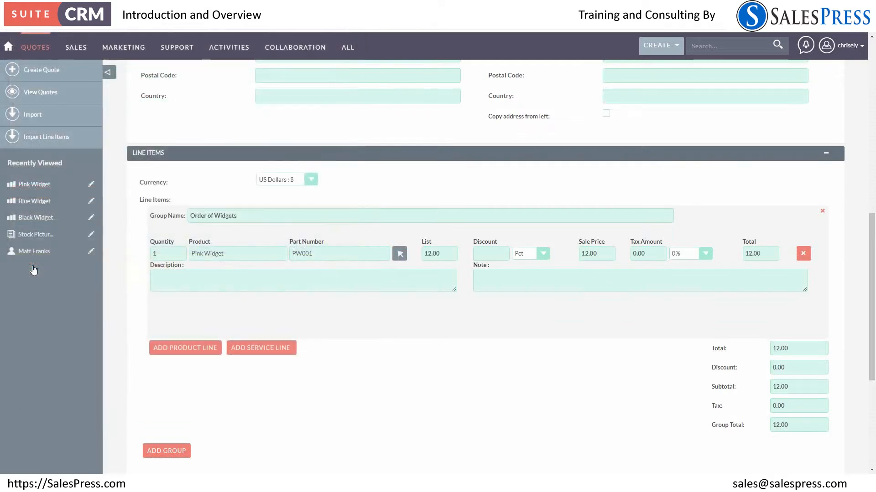
Set the Pink Widget line's quantity to 15 and its tax rate to 20%
{"action": "left_click", "coordinate": [167, 253]}
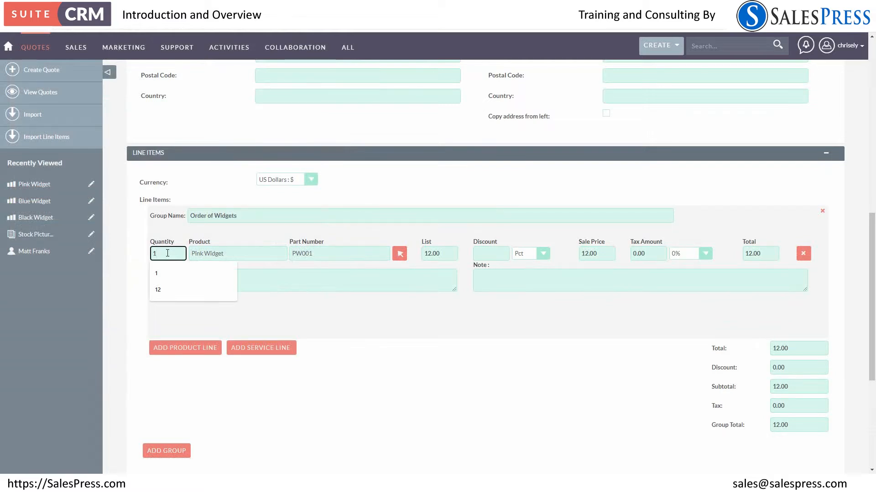
{"action": "type", "text": "5"}
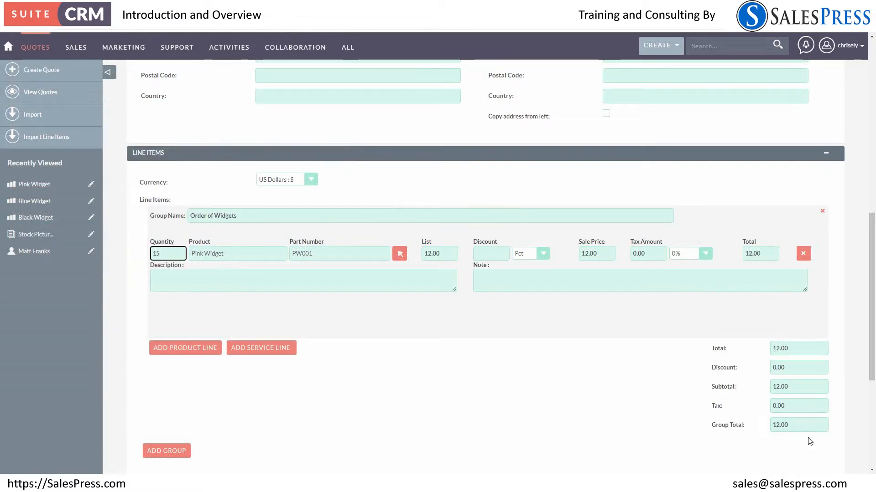
{"action": "left_click", "coordinate": [654, 253]}
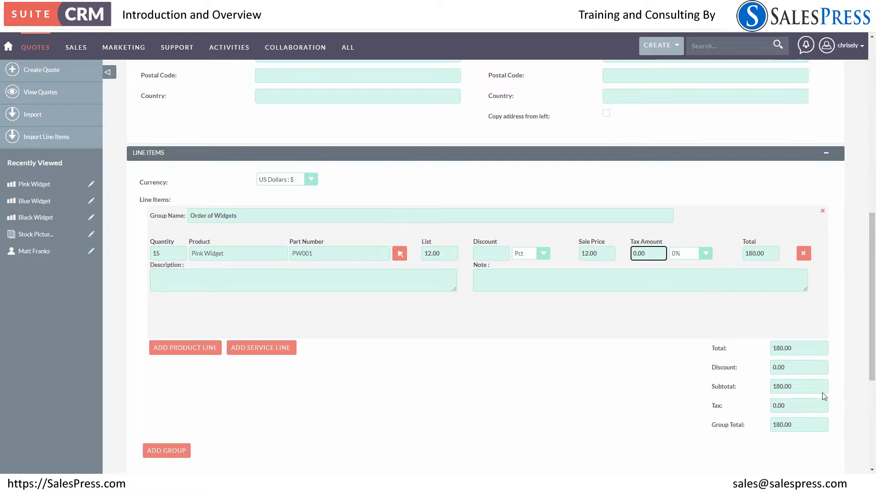
{"action": "left_click", "coordinate": [705, 254]}
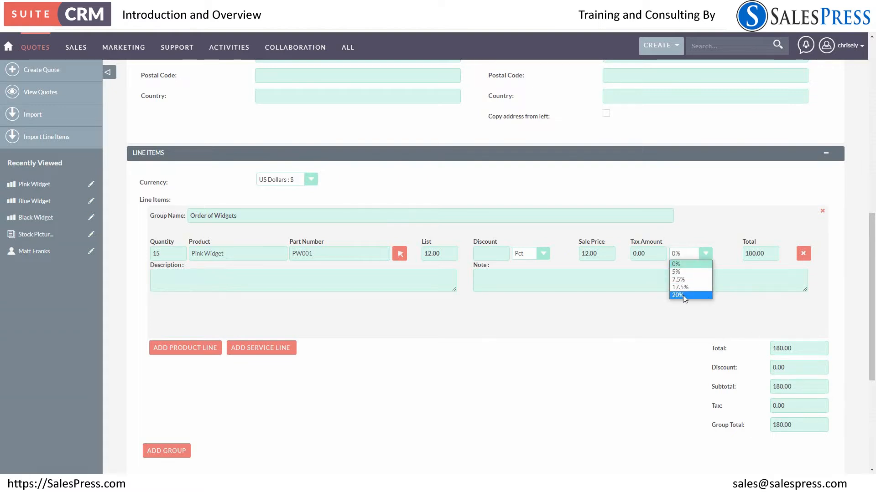
{"action": "left_click", "coordinate": [683, 295]}
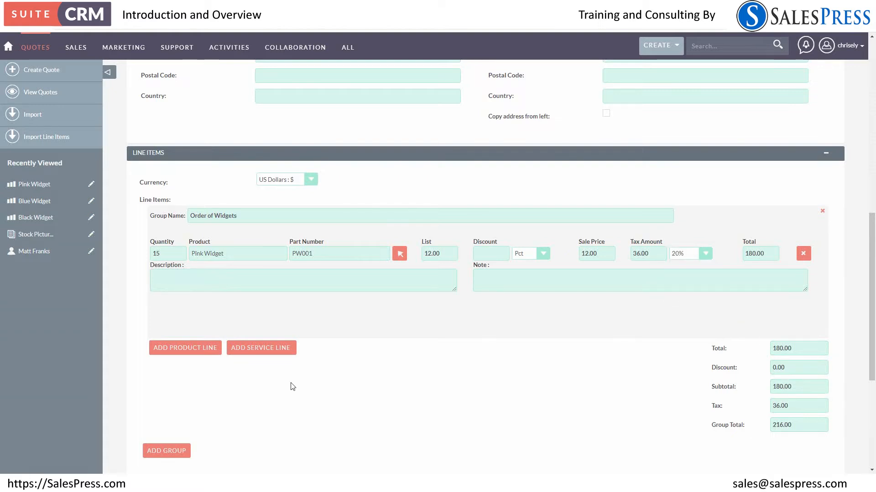
Add a second product line to the group and select Blue Widget for it
{"action": "left_click", "coordinate": [199, 349]}
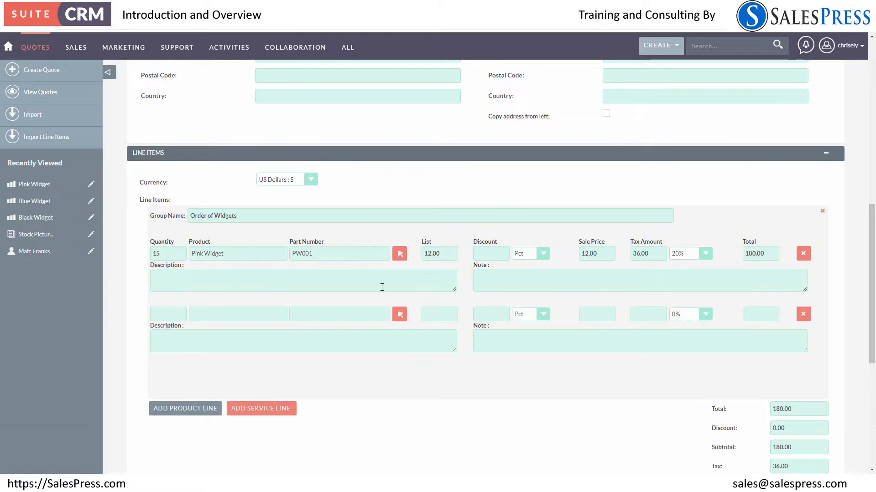
{"action": "left_click", "coordinate": [399, 314]}
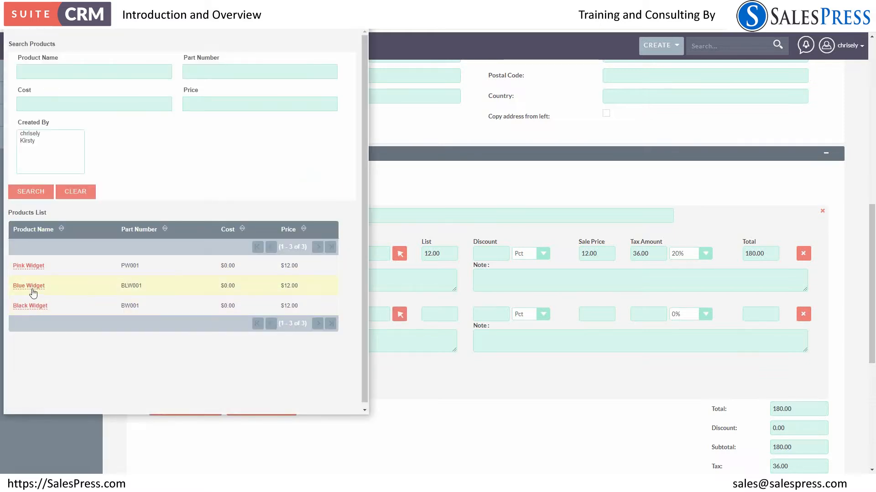
{"action": "left_click", "coordinate": [30, 286]}
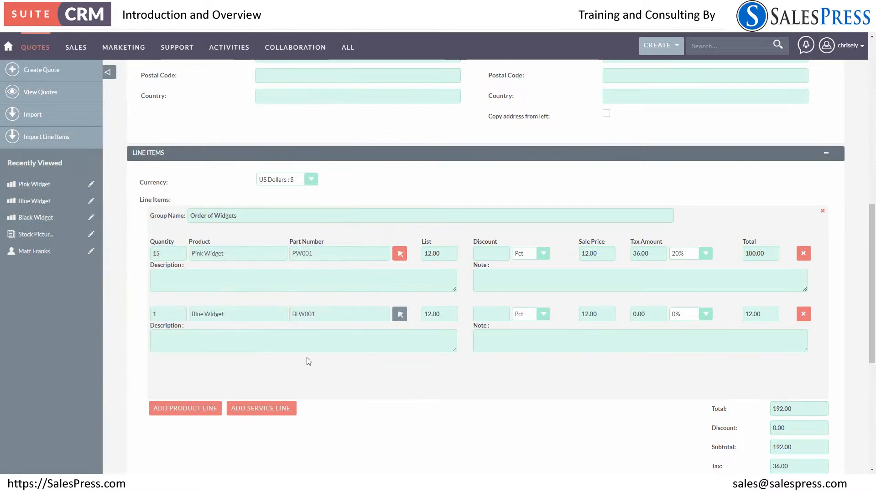
Set the Blue Widget line's quantity to 25 and its tax rate to 20%
{"action": "double_click", "coordinate": [165, 314]}
{"action": "type", "text": "25"}
{"action": "left_click", "coordinate": [443, 314]}
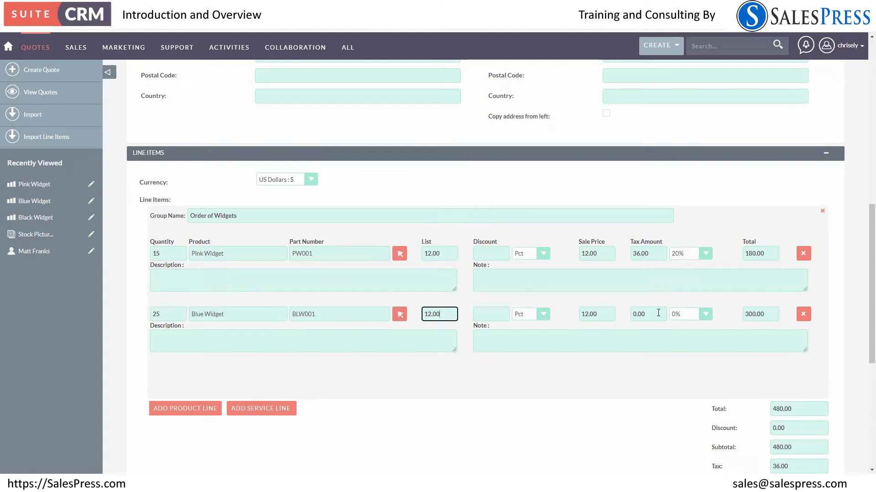
{"action": "left_click", "coordinate": [683, 316]}
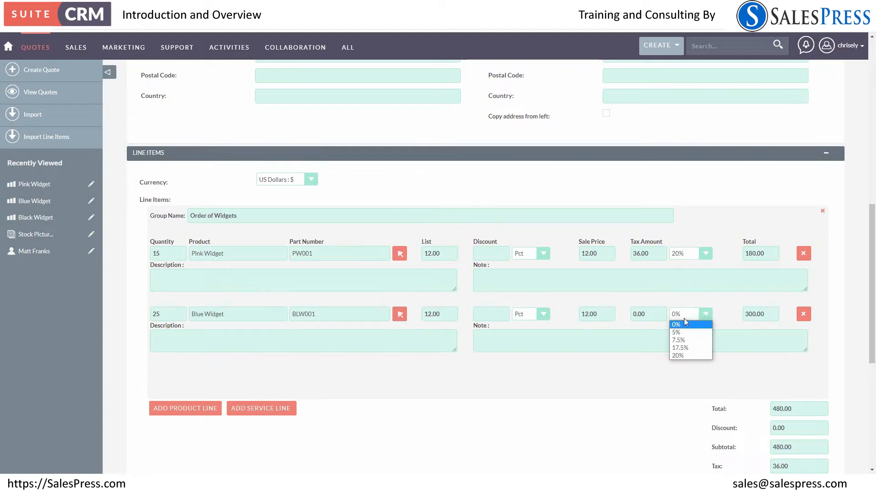
{"action": "left_click", "coordinate": [680, 356]}
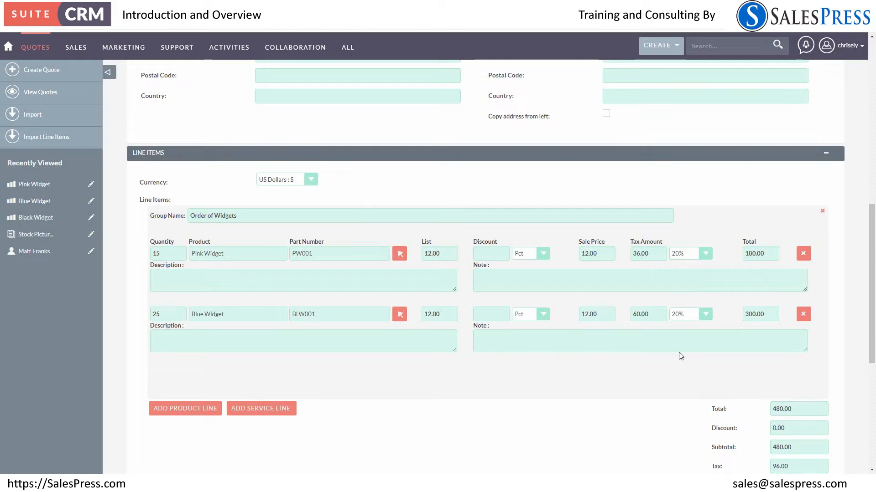
Apply a 5 percent discount to both the Pink Widget and Blue Widget lines
{"action": "scroll", "coordinate": [619, 366], "scroll_direction": "down", "scroll_amount": 3}
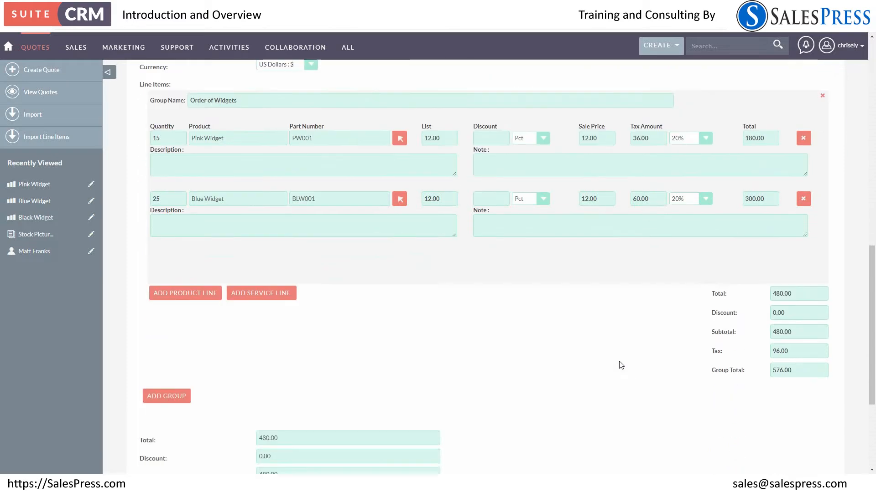
{"action": "scroll", "coordinate": [696, 395], "scroll_direction": "up", "scroll_amount": 3}
{"action": "left_click", "coordinate": [499, 255]}
{"action": "type", "text": "5"}
{"action": "left_click", "coordinate": [497, 313]}
{"action": "type", "text": "5"}
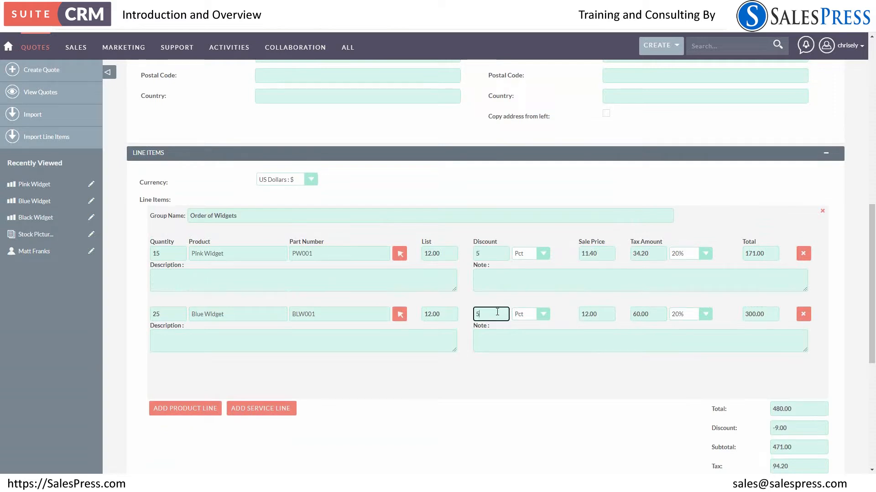
{"action": "scroll", "coordinate": [650, 367], "scroll_direction": "down", "scroll_amount": 3}
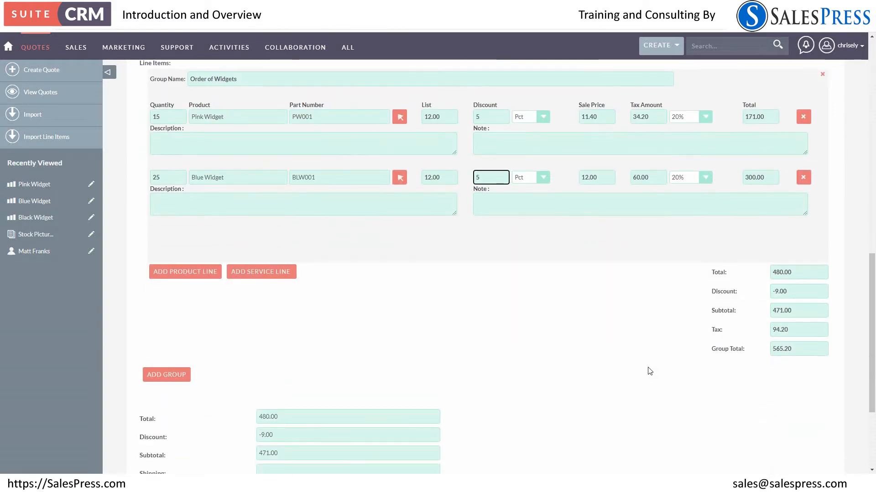
{"action": "left_click", "coordinate": [600, 182]}
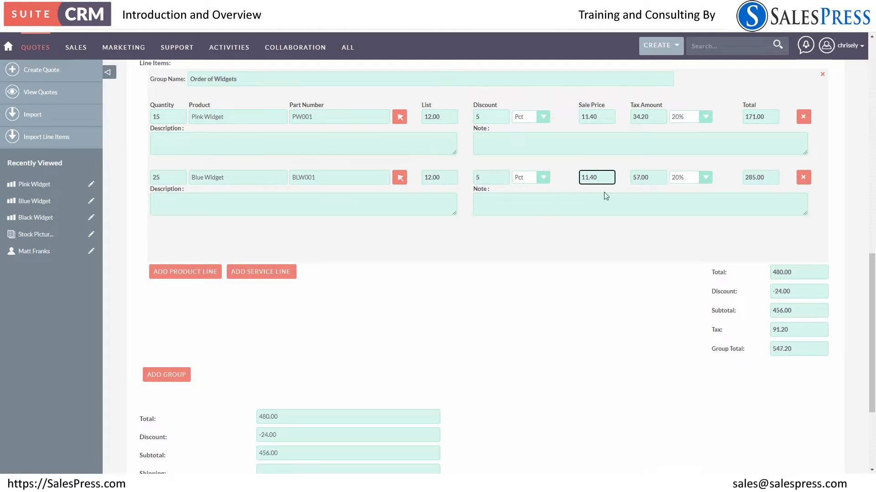
Enter "Notes can be entered here" as the note on the Pink Widget line
{"action": "scroll", "coordinate": [549, 389], "scroll_direction": "up", "scroll_amount": 3}
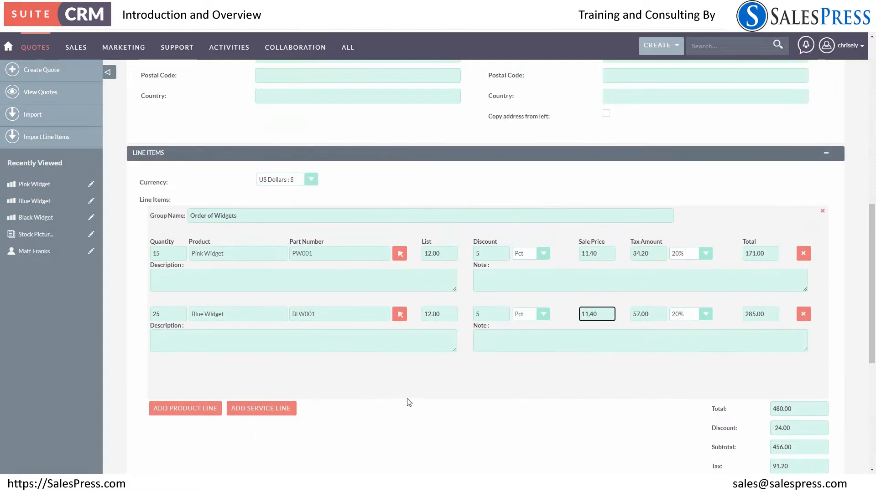
{"action": "left_click", "coordinate": [224, 279]}
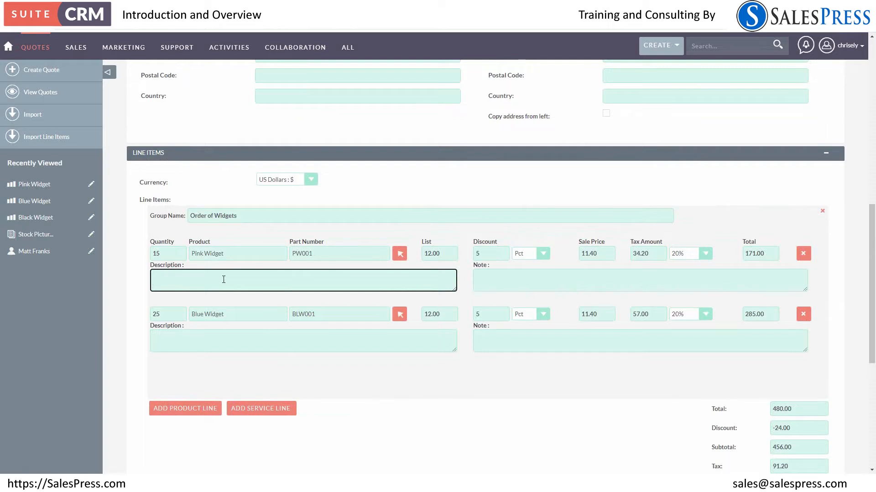
{"action": "left_click", "coordinate": [485, 281]}
{"action": "type", "text": "Notes can be entered here"}
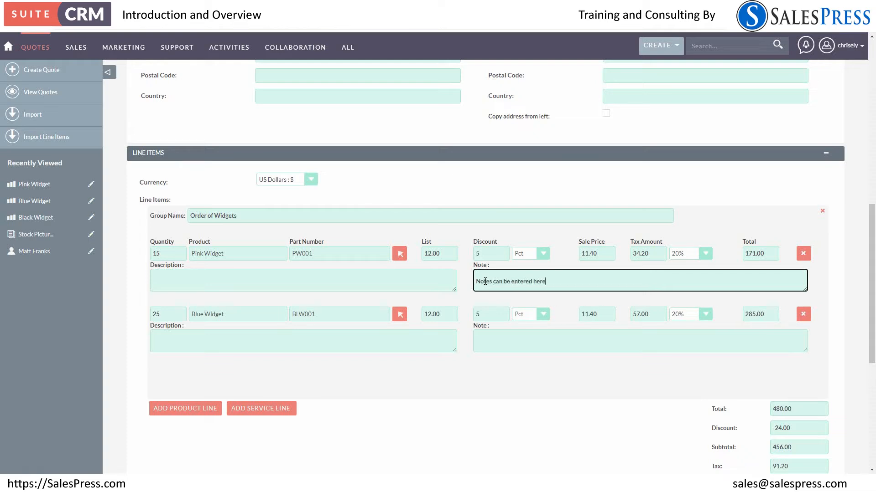
Add a service line to the Order of Widgets group with the service description "To assemble widgets on site"
{"action": "scroll", "coordinate": [435, 351], "scroll_direction": "down", "scroll_amount": 2}
{"action": "left_click", "coordinate": [269, 274]}
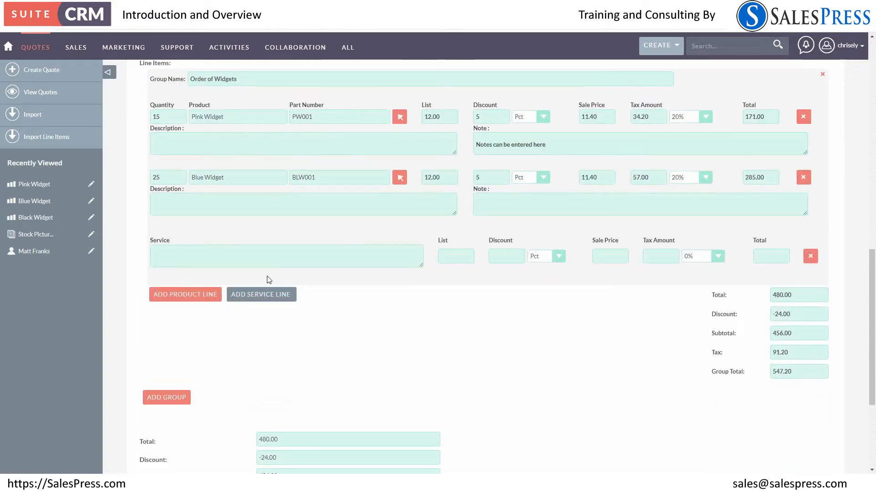
{"action": "left_click", "coordinate": [199, 252]}
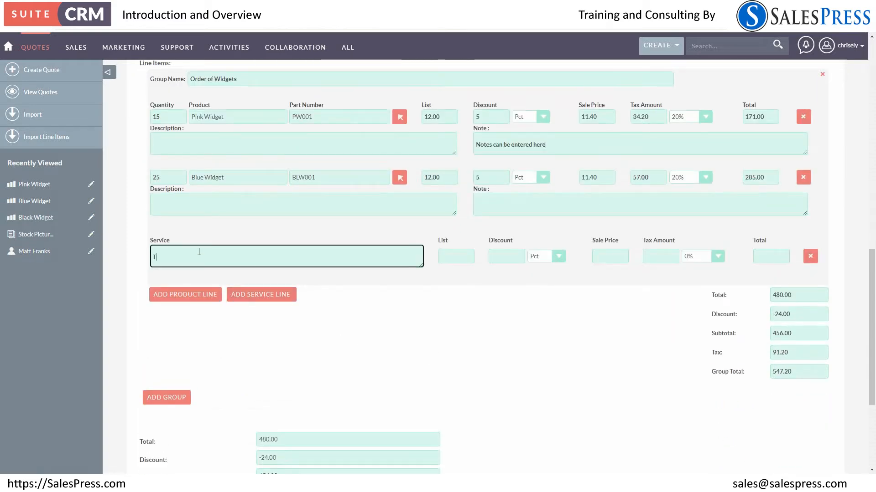
{"action": "type", "text": "To"}
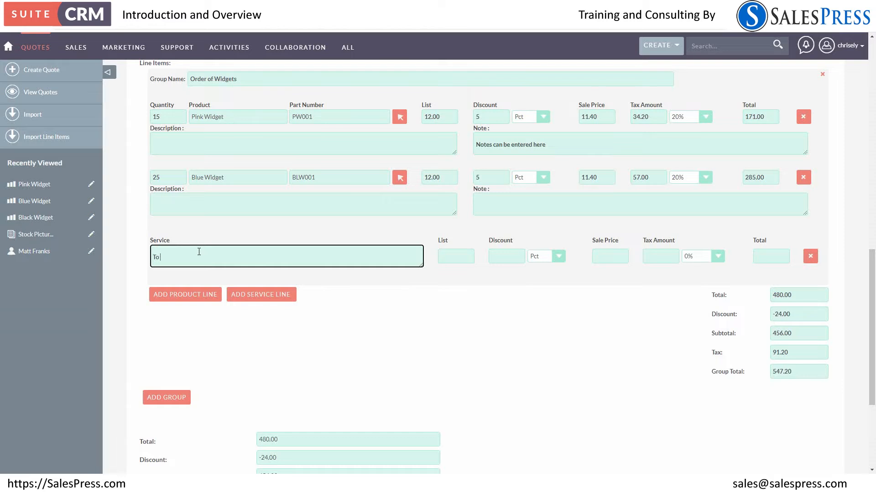
{"action": "type", "text": " assemble widgets on site"}
Set the service line's list price to 36 and its tax rate to 17.5%
{"action": "key", "text": "Tab"}
{"action": "type", "text": "36"}
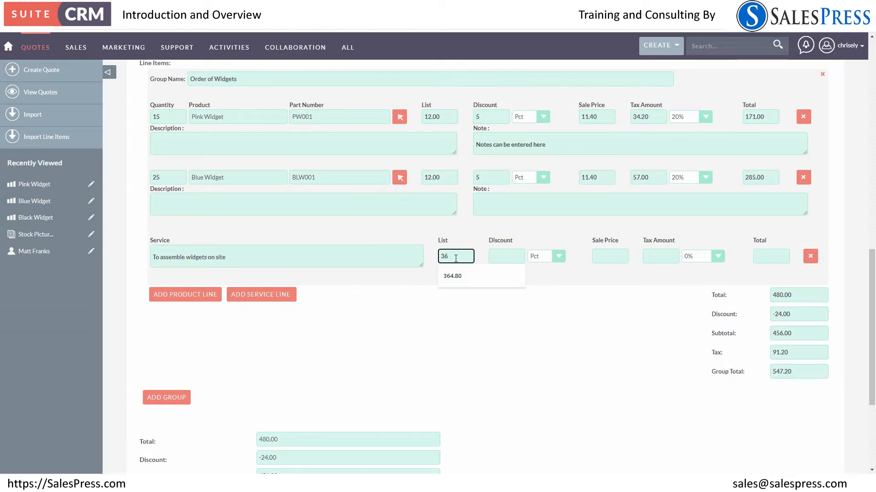
{"action": "left_click", "coordinate": [598, 257]}
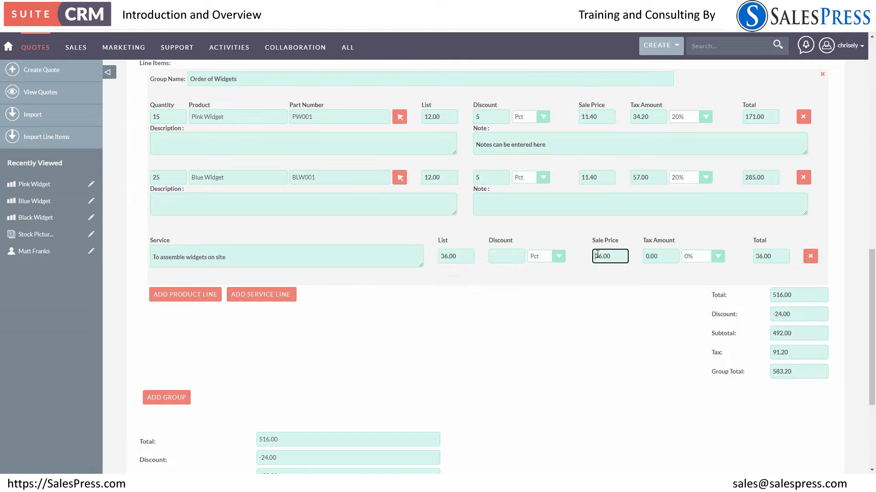
{"action": "key", "text": "Tab"}
{"action": "left_click", "coordinate": [684, 267]}
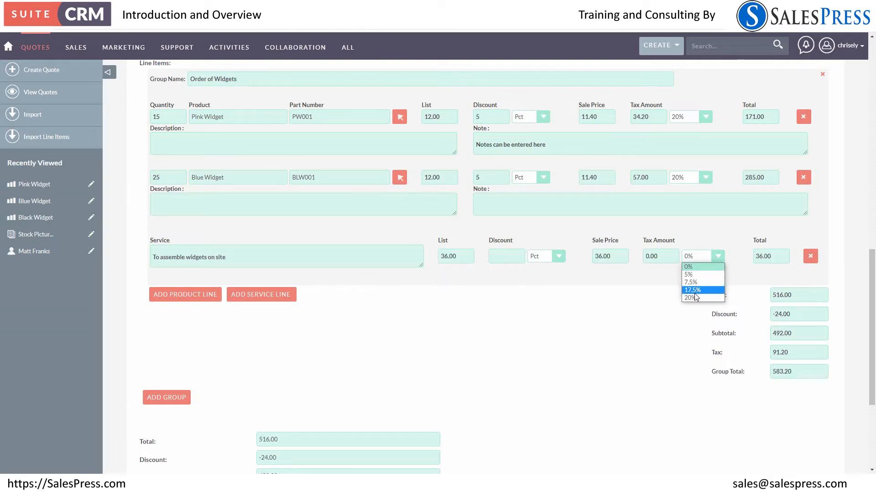
{"action": "left_click", "coordinate": [695, 294]}
Save the Widget Order quote
{"action": "scroll", "coordinate": [392, 433], "scroll_direction": "down", "scroll_amount": 2}
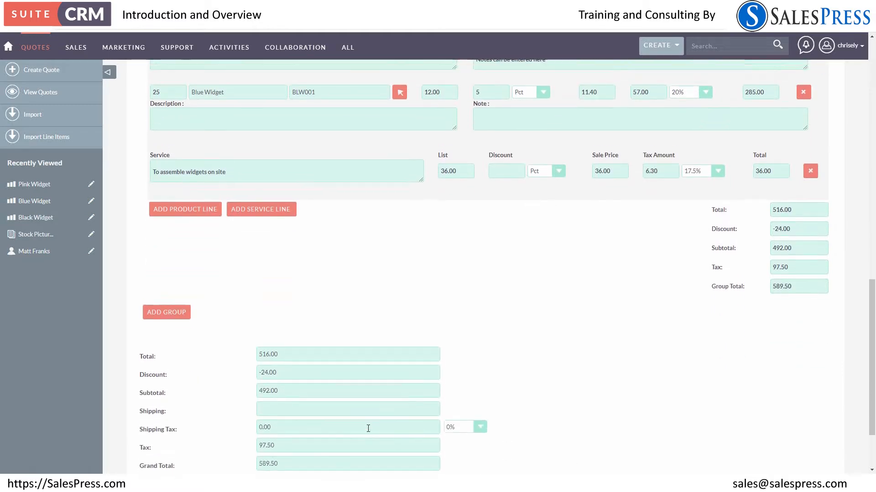
{"action": "scroll", "coordinate": [367, 426], "scroll_direction": "up", "scroll_amount": 10}
{"action": "scroll", "coordinate": [254, 463], "scroll_direction": "up", "scroll_amount": 5}
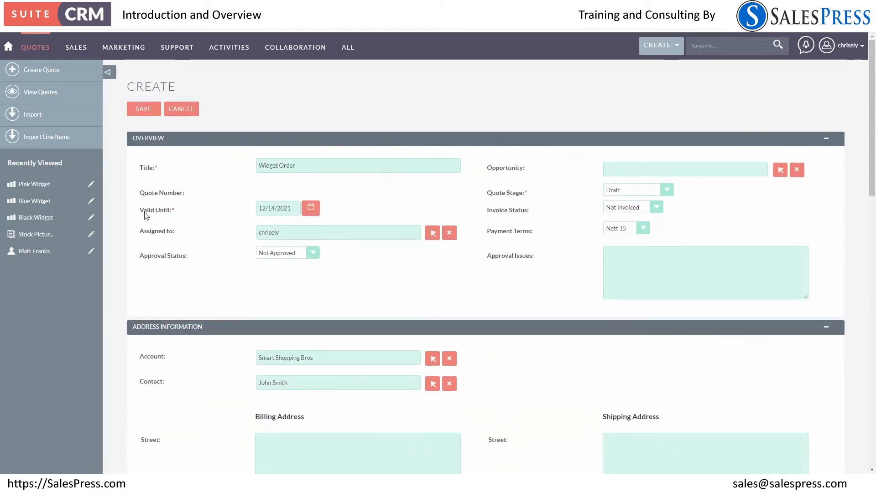
{"action": "left_click", "coordinate": [141, 111]}
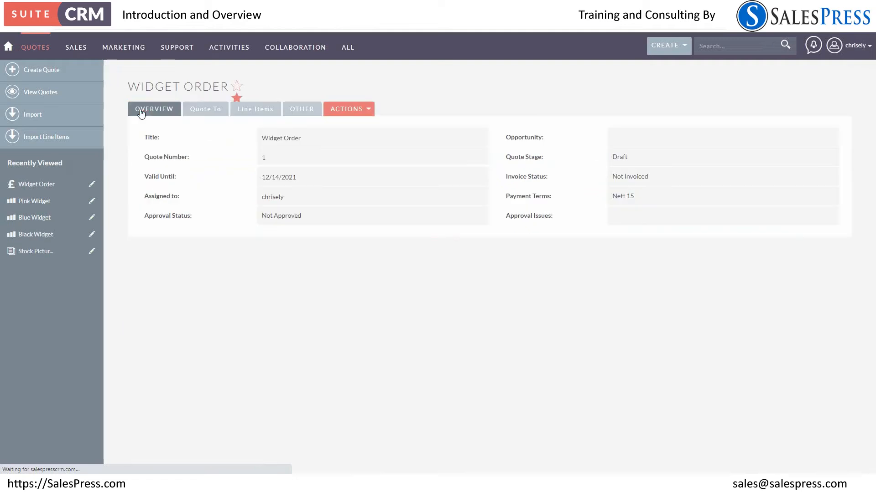
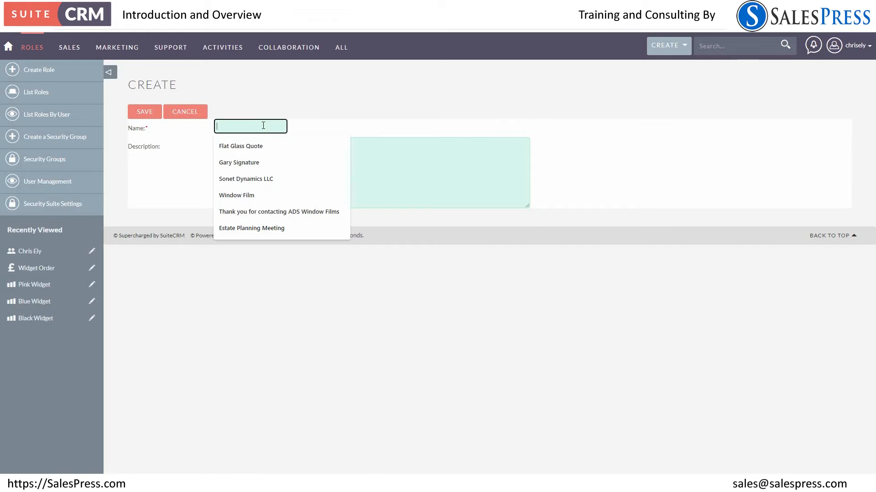
Name the new role "Area Sales Person" and save it
{"action": "type", "text": "Area Sales Person"}
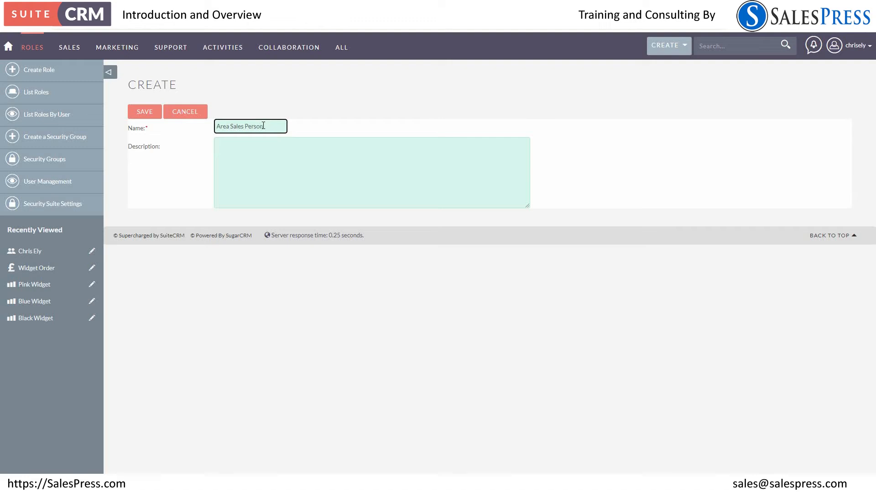
{"action": "left_click", "coordinate": [143, 112]}
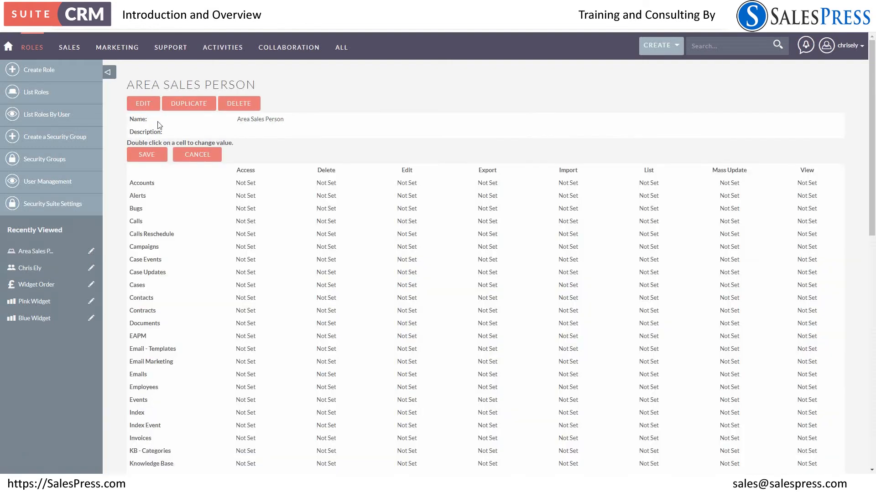
Examine the Area Sales Person role's permission matrix across all modules, from Accounts to WorkFlow
{"action": "scroll", "coordinate": [591, 211], "scroll_direction": "down", "scroll_amount": 6}
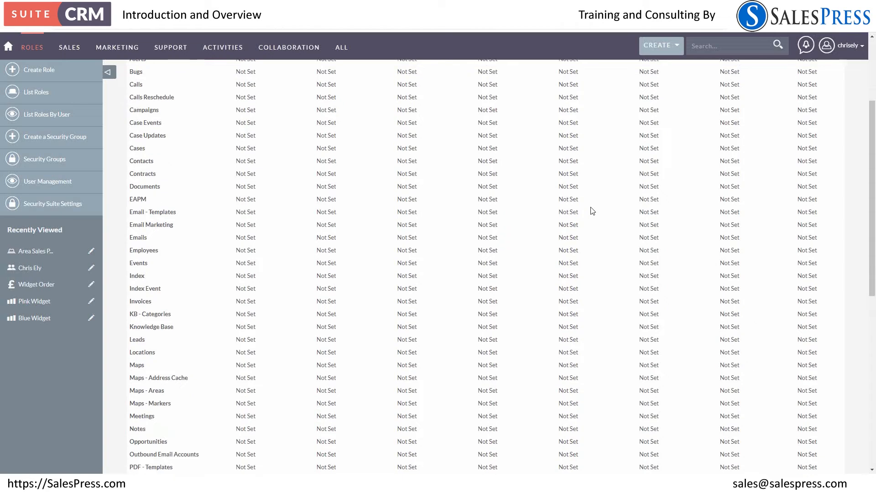
{"action": "scroll", "coordinate": [591, 211], "scroll_direction": "up", "scroll_amount": 1}
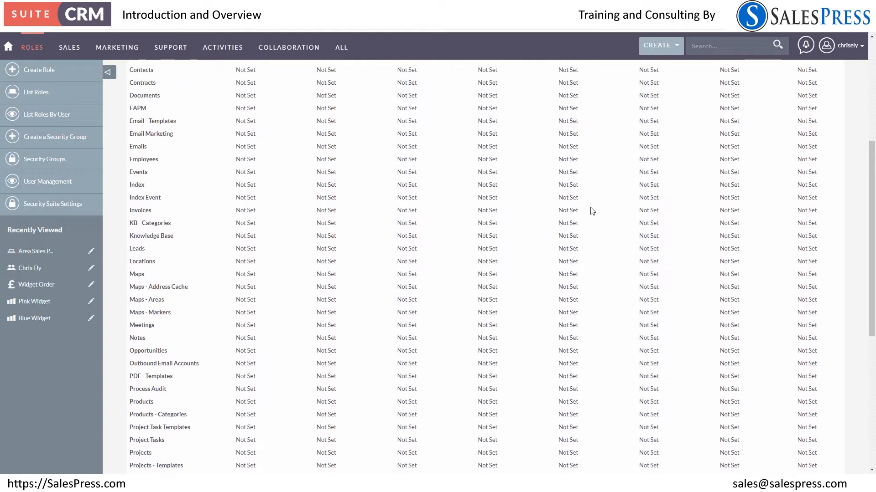
{"action": "scroll", "coordinate": [591, 211], "scroll_direction": "down", "scroll_amount": 5}
{"action": "scroll", "coordinate": [591, 211], "scroll_direction": "up", "scroll_amount": 6}
{"action": "scroll", "coordinate": [591, 211], "scroll_direction": "up", "scroll_amount": 4}
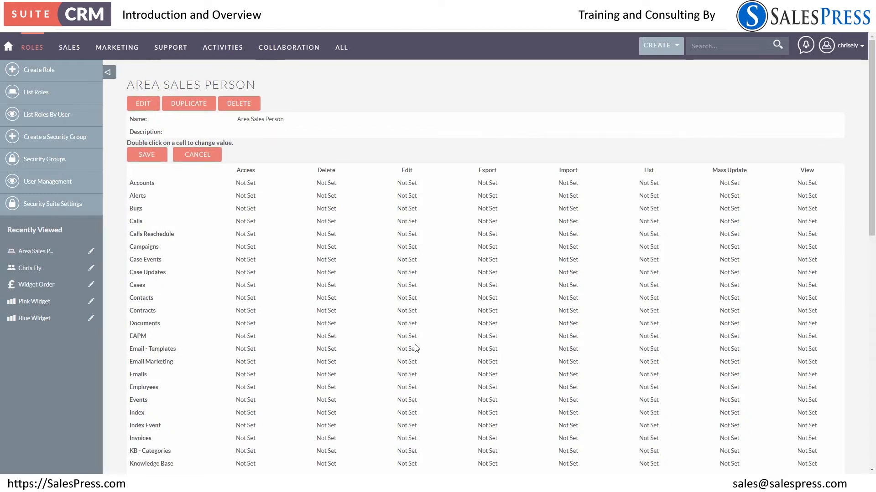
{"action": "scroll", "coordinate": [413, 349], "scroll_direction": "down", "scroll_amount": 5}
{"action": "scroll", "coordinate": [413, 349], "scroll_direction": "down", "scroll_amount": 3}
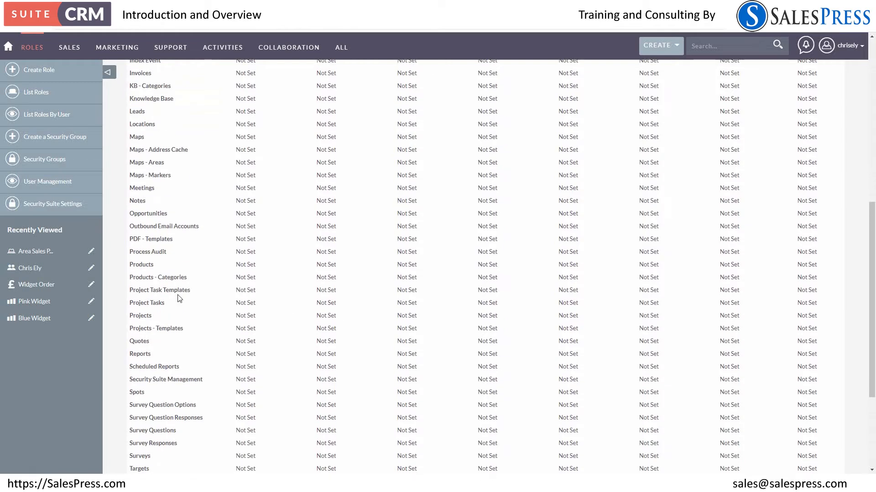
{"action": "scroll", "coordinate": [182, 297], "scroll_direction": "down", "scroll_amount": 3}
{"action": "scroll", "coordinate": [399, 332], "scroll_direction": "up", "scroll_amount": 7}
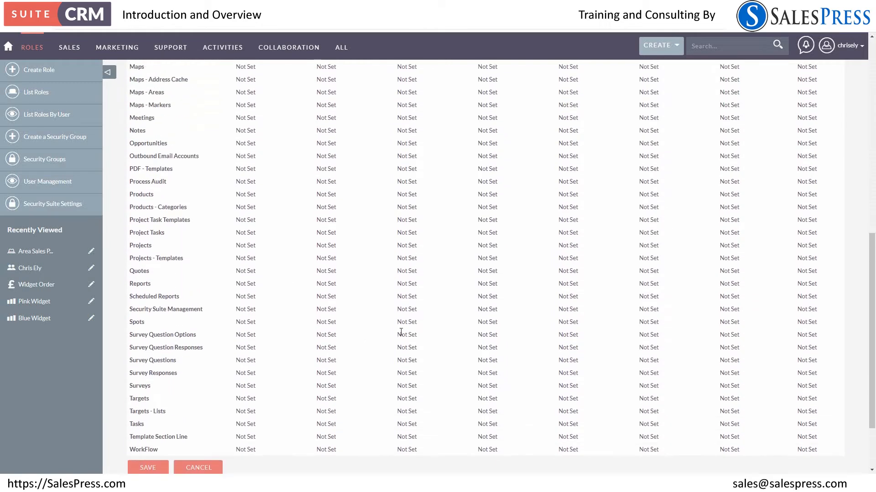
{"action": "scroll", "coordinate": [401, 332], "scroll_direction": "up", "scroll_amount": 4}
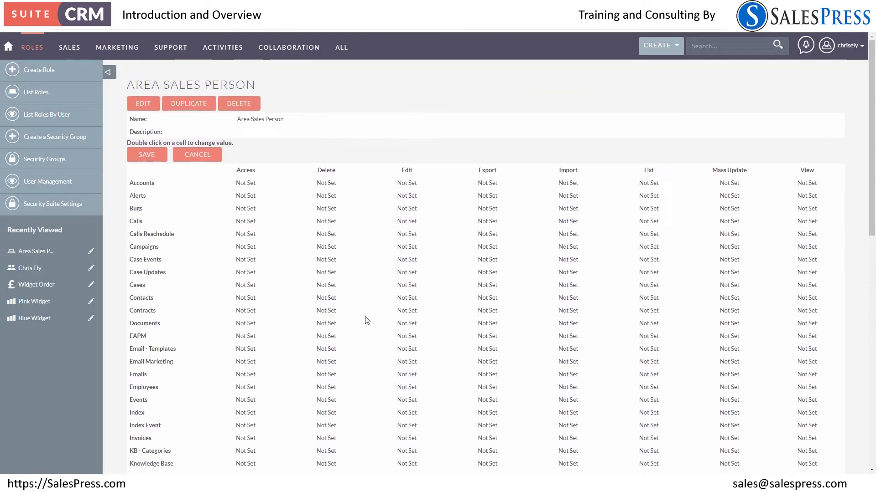
Open Password Management in the administration area and enable the Forgot Password feature
{"action": "left_click", "coordinate": [847, 45]}
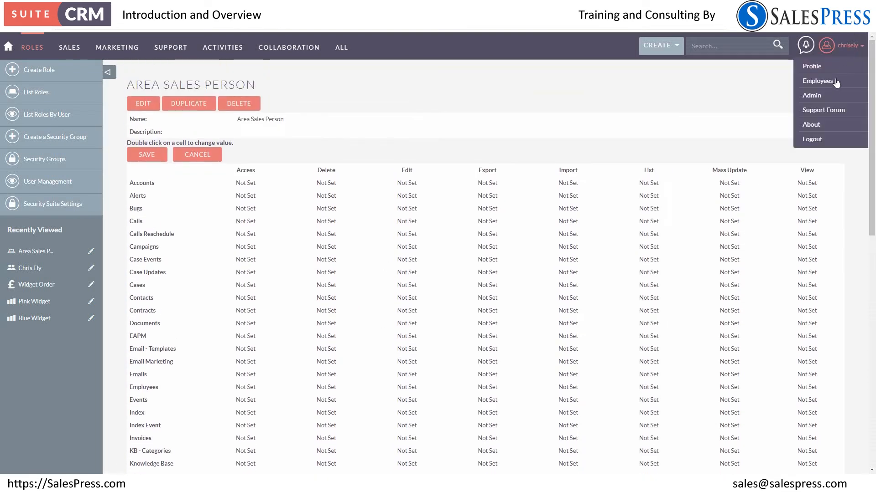
{"action": "left_click", "coordinate": [811, 95]}
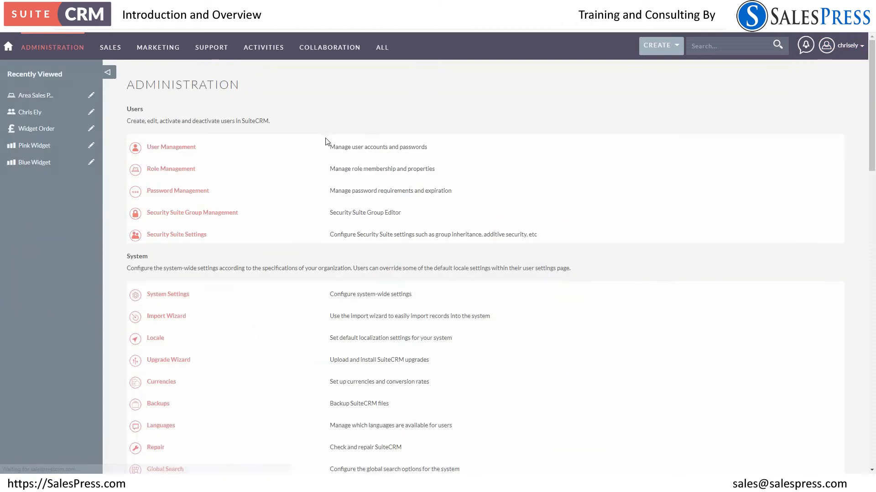
{"action": "scroll", "coordinate": [264, 168], "scroll_direction": "down", "scroll_amount": 2}
{"action": "left_click", "coordinate": [179, 108]}
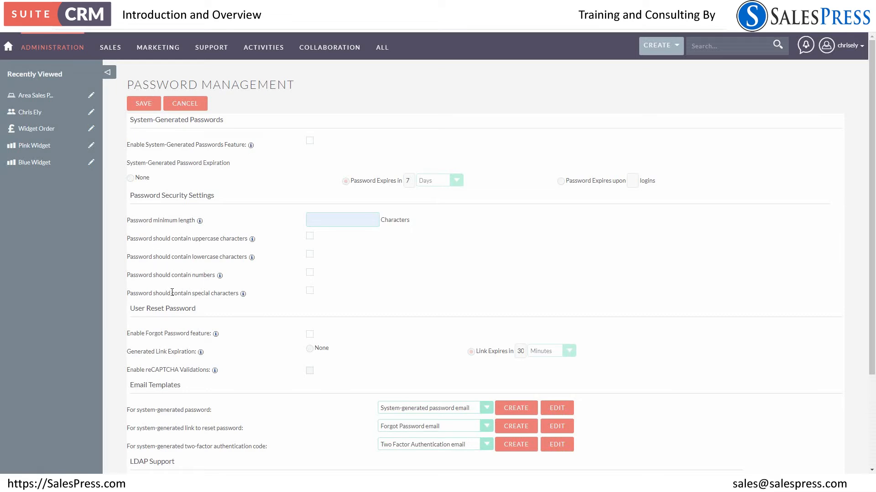
{"action": "left_click", "coordinate": [310, 335]}
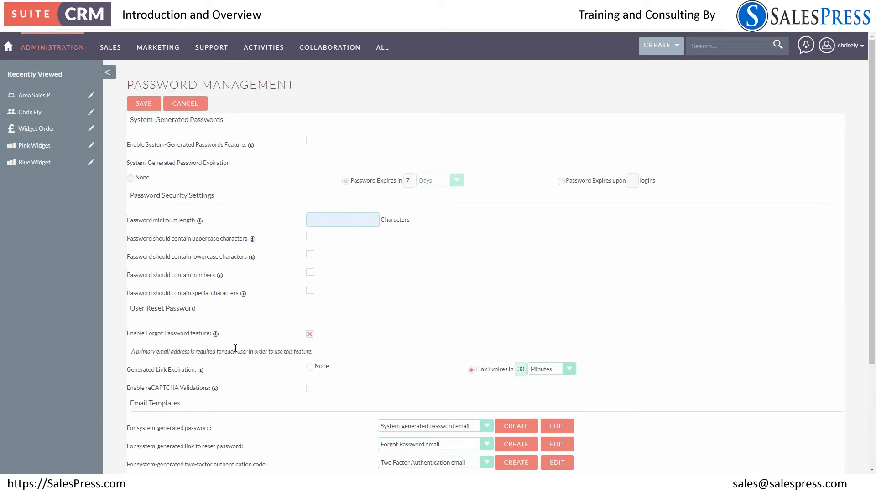
Set the password minimum length to 8 characters and save the password settings
{"action": "scroll", "coordinate": [236, 348], "scroll_direction": "down", "scroll_amount": 3}
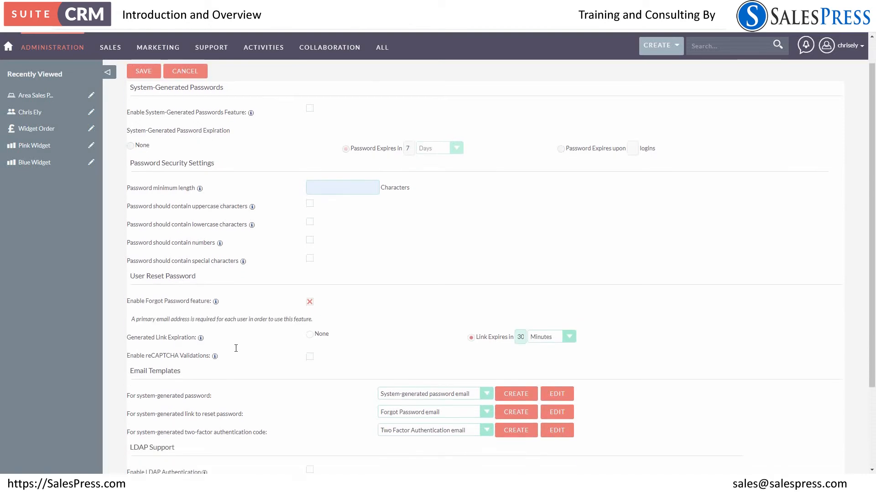
{"action": "scroll", "coordinate": [236, 348], "scroll_direction": "up", "scroll_amount": 3}
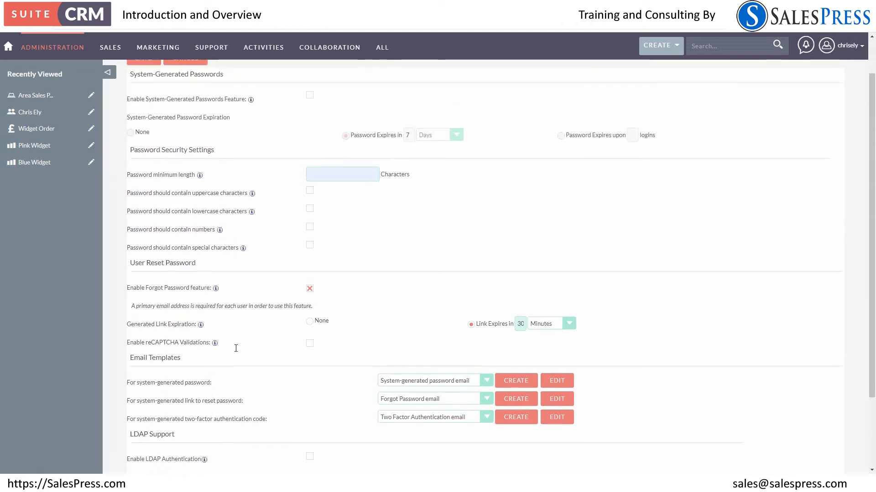
{"action": "left_click", "coordinate": [342, 220]}
{"action": "type", "text": "8"}
{"action": "left_click", "coordinate": [150, 110]}
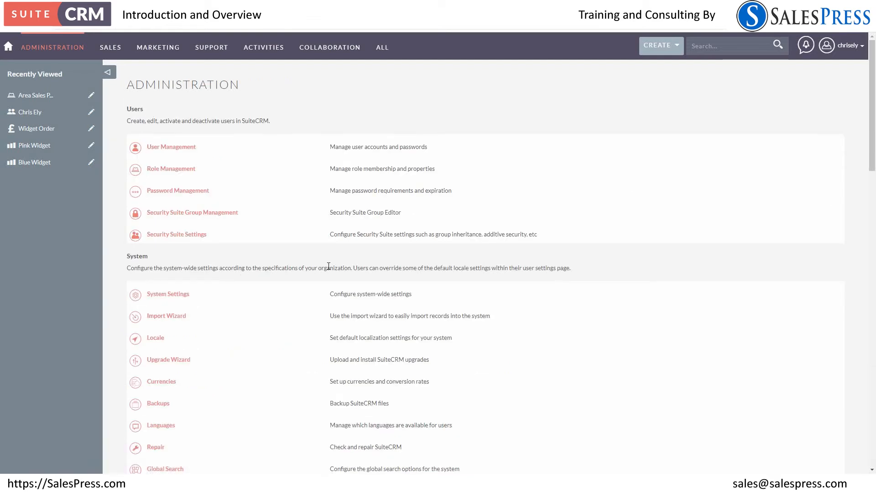
Replace the logo in System Settings with sp_logo_800.jpg and save the settings
{"action": "scroll", "coordinate": [329, 267], "scroll_direction": "down", "scroll_amount": 3}
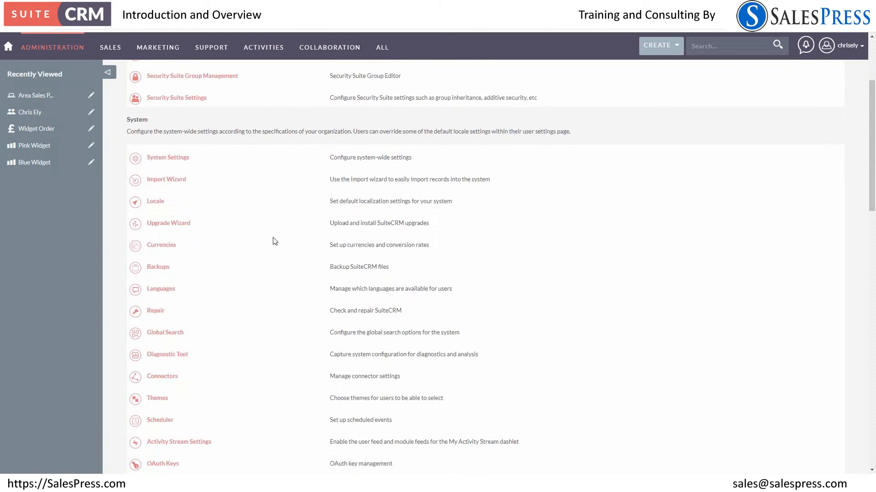
{"action": "left_click", "coordinate": [187, 160]}
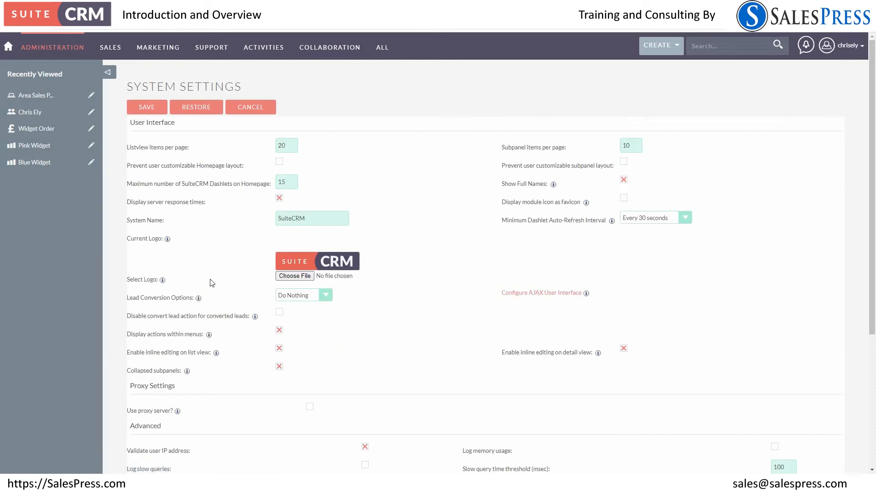
{"action": "left_click", "coordinate": [295, 276]}
{"action": "left_click", "coordinate": [451, 227]}
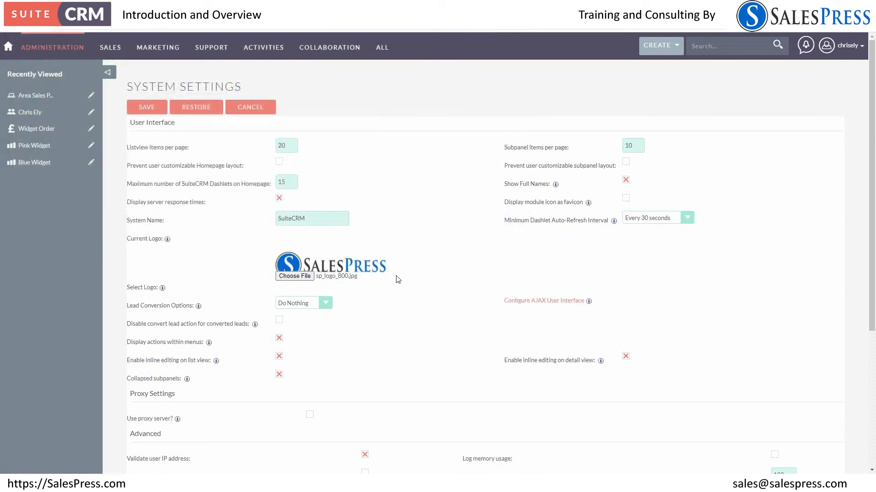
{"action": "scroll", "coordinate": [392, 294], "scroll_direction": "down", "scroll_amount": 3}
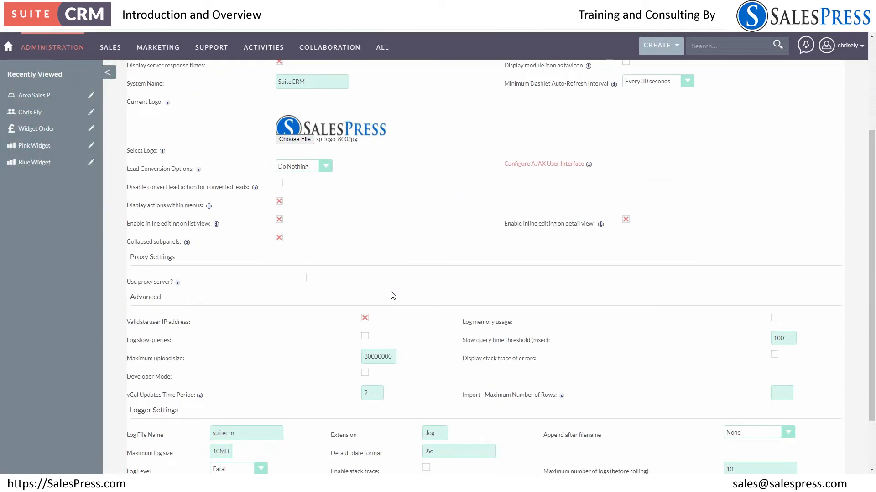
{"action": "scroll", "coordinate": [393, 296], "scroll_direction": "up", "scroll_amount": 3}
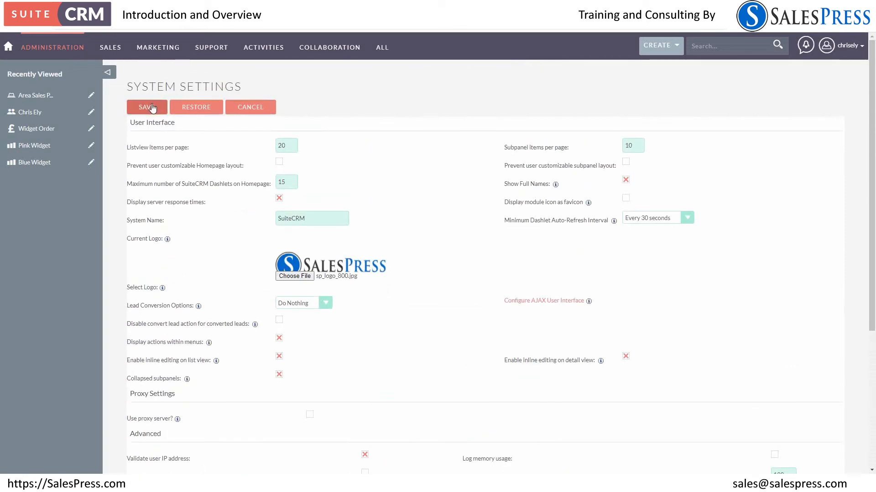
{"action": "left_click", "coordinate": [152, 108]}
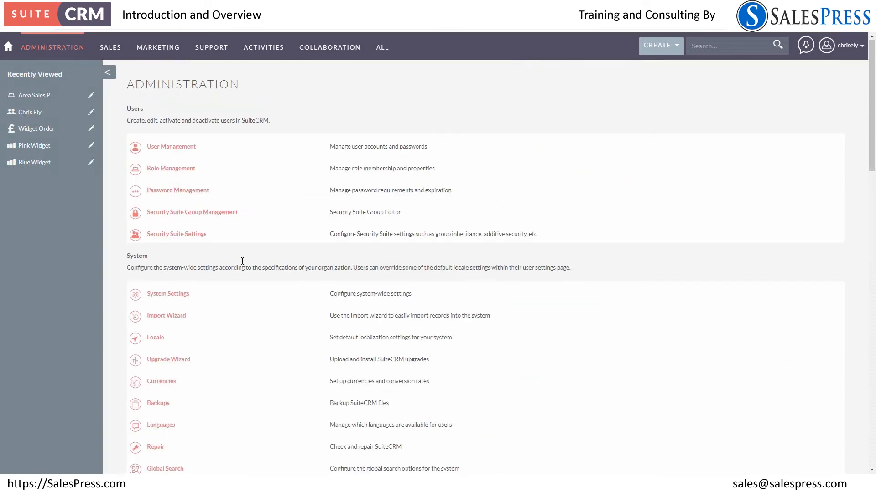
Look at the system currency name in the Locale settings and leave them without saving
{"action": "scroll", "coordinate": [243, 264], "scroll_direction": "down", "scroll_amount": 5}
{"action": "scroll", "coordinate": [245, 265], "scroll_direction": "up", "scroll_amount": 4}
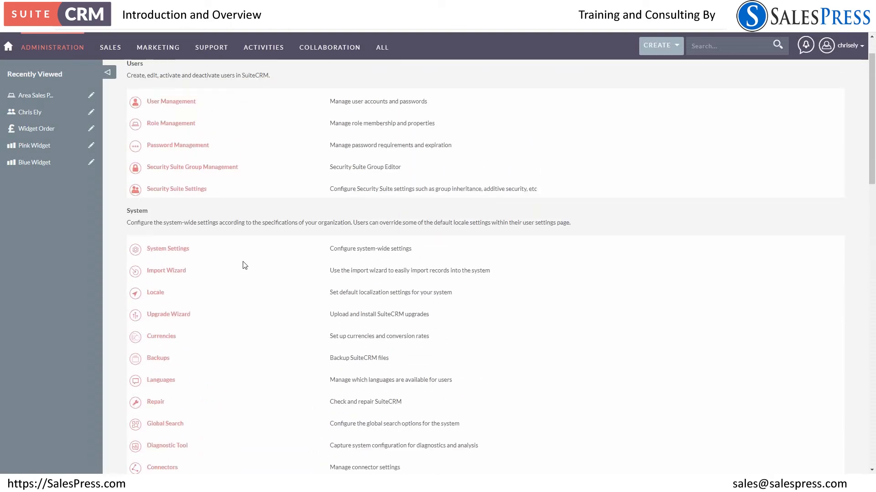
{"action": "scroll", "coordinate": [248, 265], "scroll_direction": "down", "scroll_amount": 2}
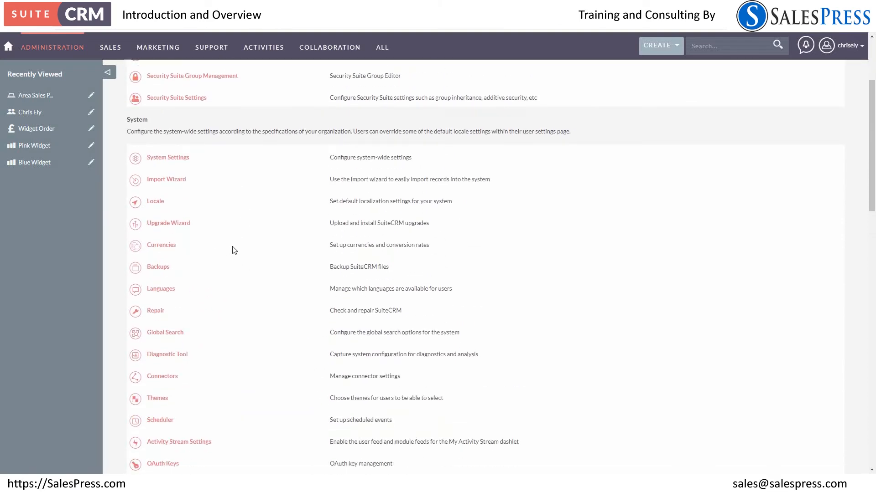
{"action": "left_click", "coordinate": [157, 204]}
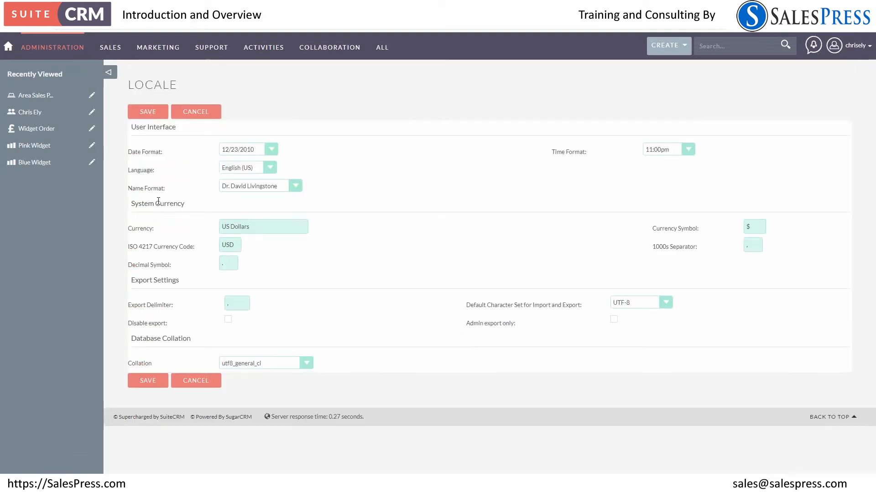
{"action": "left_click_drag", "start_coordinate": [250, 226], "coordinate": [220, 232]}
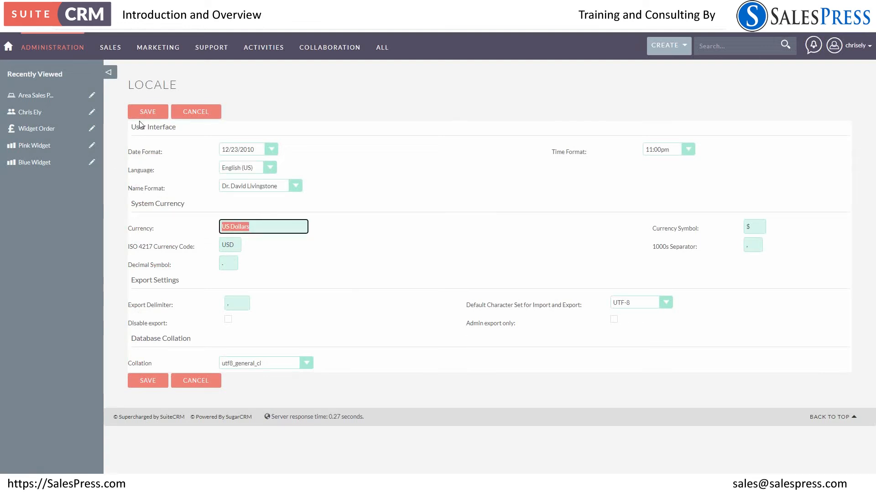
{"action": "left_click", "coordinate": [191, 114]}
Open Studio from the administration area's developer tools
{"action": "scroll", "coordinate": [182, 225], "scroll_direction": "down", "scroll_amount": 5}
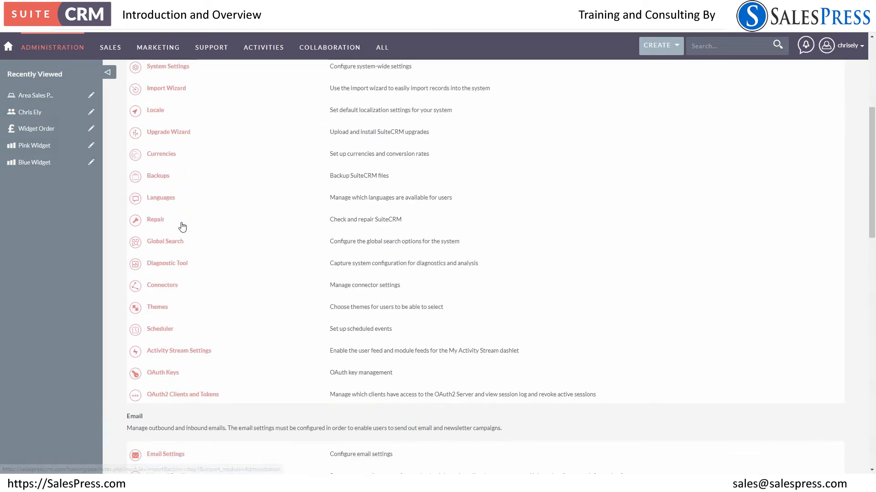
{"action": "scroll", "coordinate": [182, 227], "scroll_direction": "down", "scroll_amount": 4}
{"action": "scroll", "coordinate": [189, 246], "scroll_direction": "down", "scroll_amount": 3}
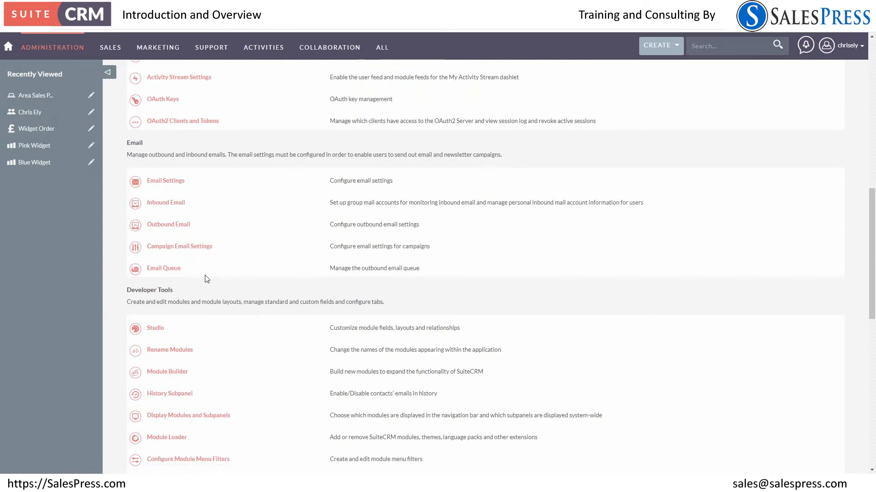
{"action": "scroll", "coordinate": [205, 277], "scroll_direction": "down", "scroll_amount": 3}
{"action": "left_click", "coordinate": [157, 195]}
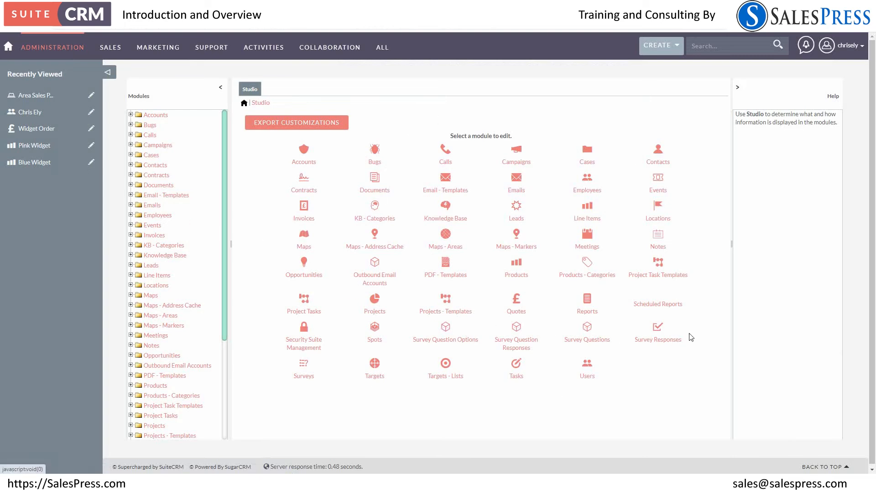
Open the Leads module in Studio and look through its list of fields
{"action": "left_click", "coordinate": [517, 213]}
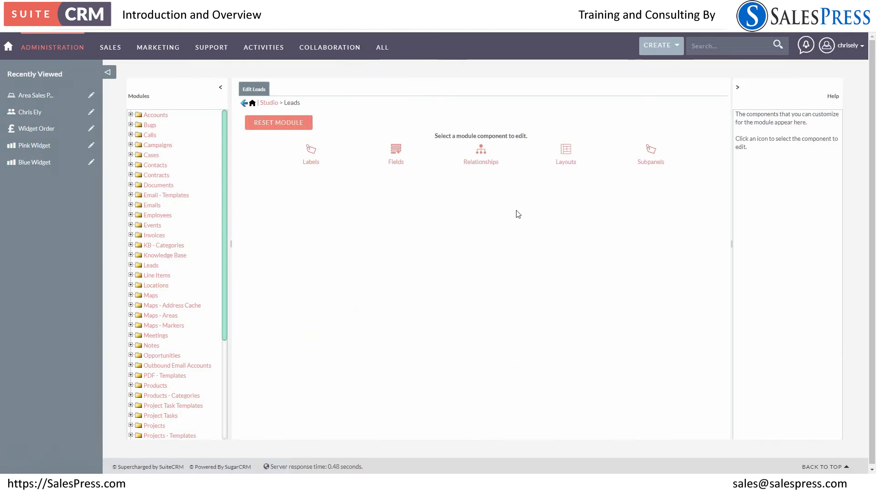
{"action": "left_click", "coordinate": [396, 155]}
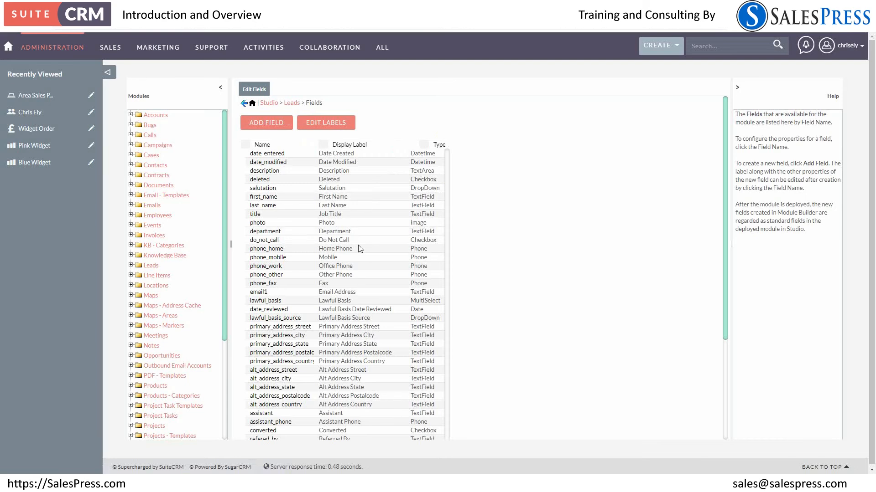
{"action": "scroll", "coordinate": [375, 318], "scroll_direction": "down", "scroll_amount": 4}
{"action": "scroll", "coordinate": [374, 317], "scroll_direction": "up", "scroll_amount": 4}
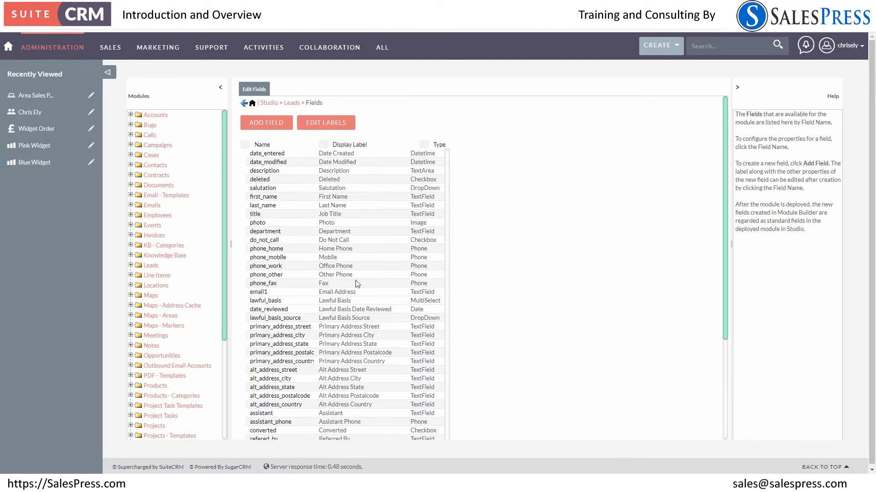
Open the Leads module's Edit View layout and look over its Overview, More Information and Other panels
{"action": "left_click", "coordinate": [289, 104]}
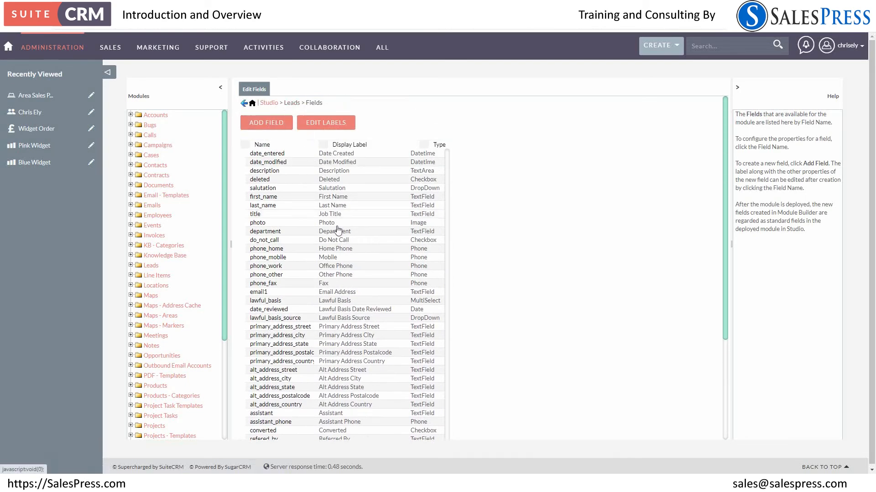
{"action": "left_click", "coordinate": [560, 163]}
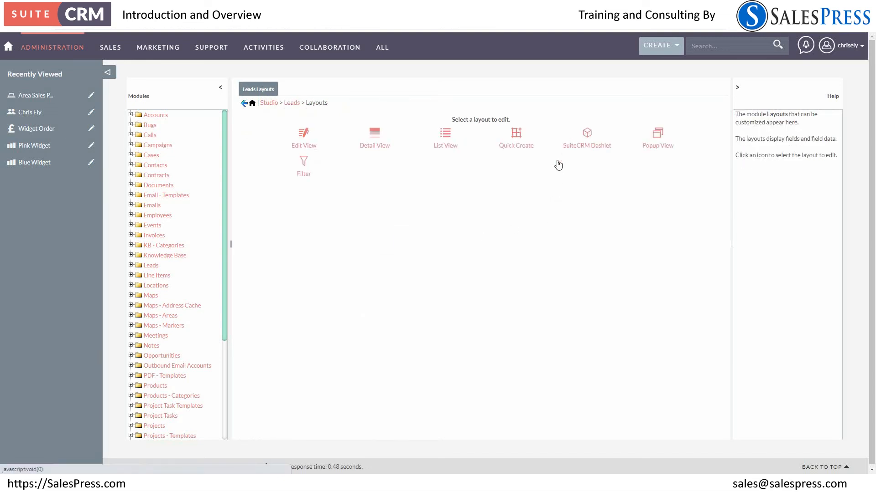
{"action": "left_click", "coordinate": [311, 141]}
{"action": "scroll", "coordinate": [383, 238], "scroll_direction": "down", "scroll_amount": 4}
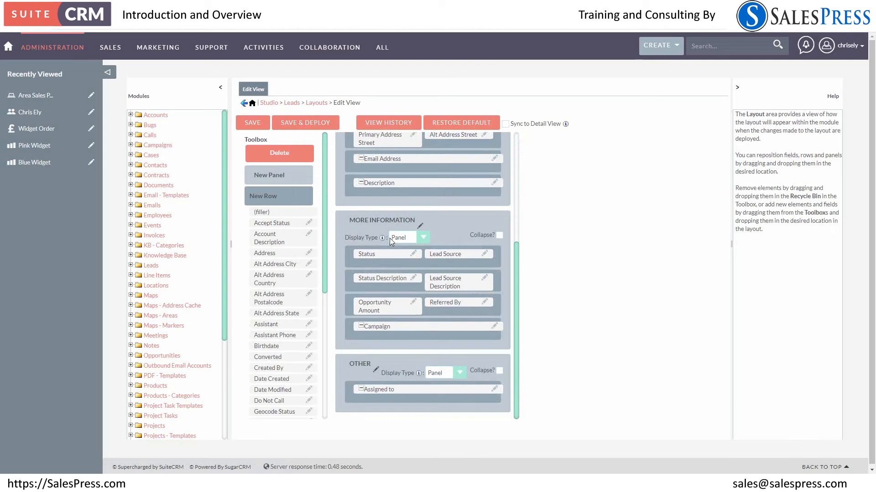
{"action": "scroll", "coordinate": [389, 238], "scroll_direction": "up", "scroll_amount": 4}
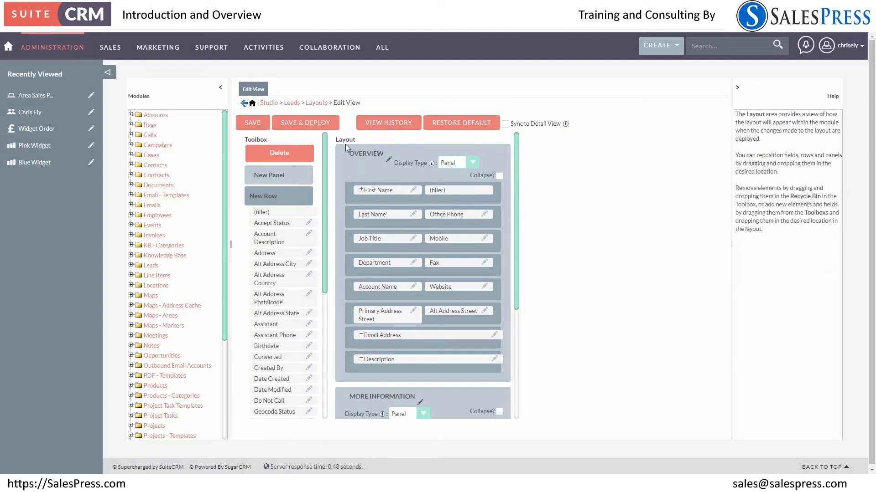
Open the Leads module's Advanced Filter layout and look over its Default and Hidden fields
{"action": "left_click", "coordinate": [291, 103]}
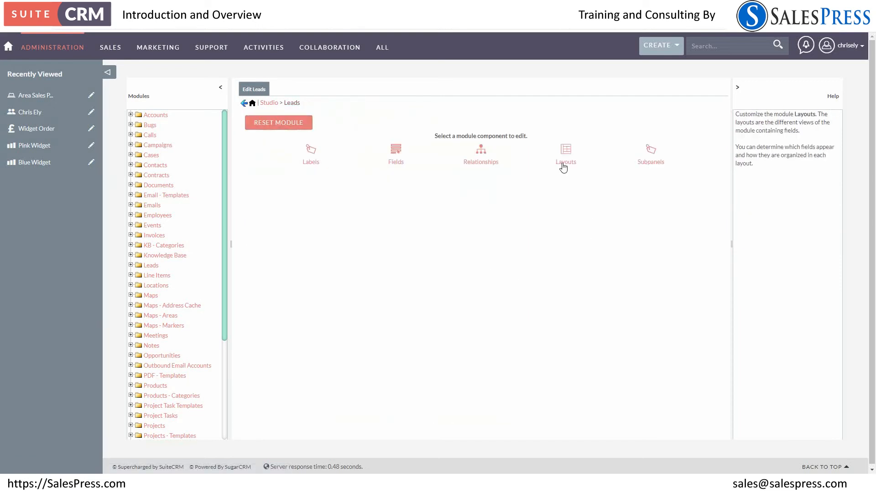
{"action": "left_click", "coordinate": [564, 167]}
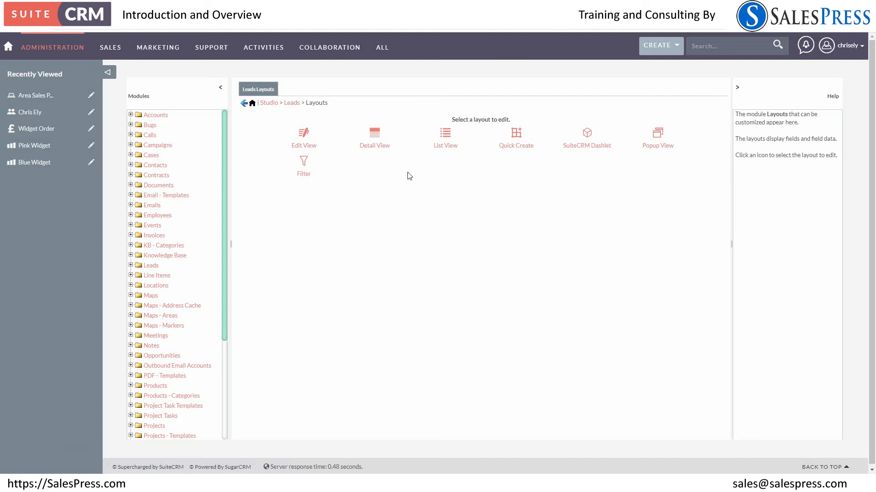
{"action": "left_click", "coordinate": [297, 168]}
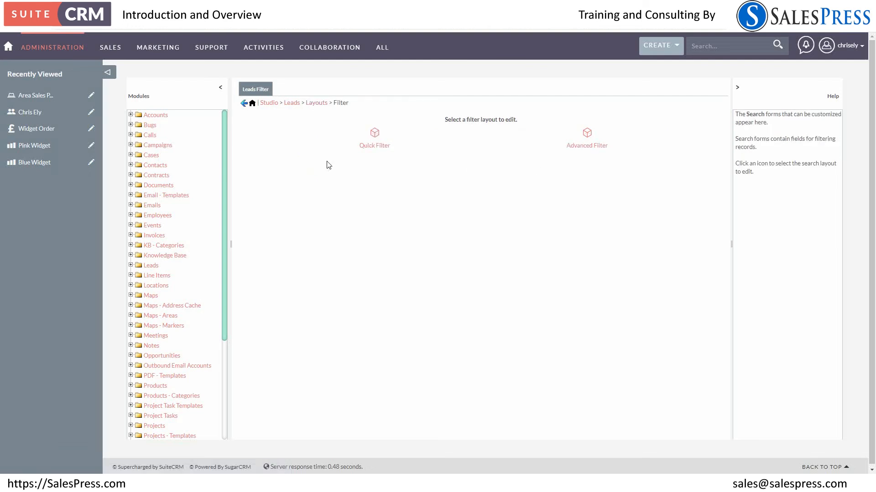
{"action": "left_click", "coordinate": [583, 146]}
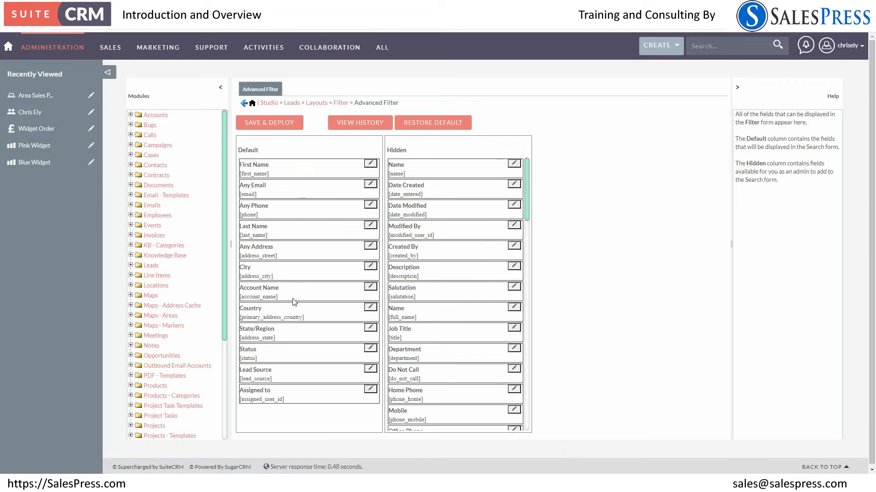
{"action": "scroll", "coordinate": [496, 360], "scroll_direction": "down", "scroll_amount": 5}
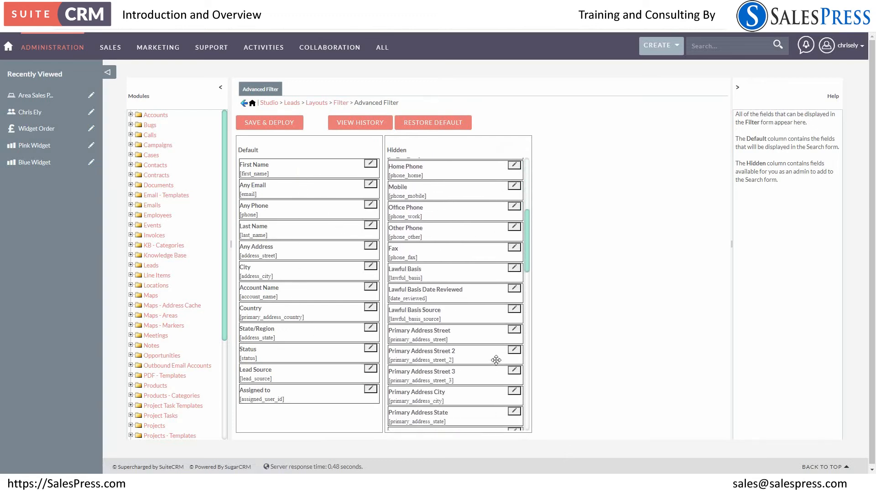
{"action": "scroll", "coordinate": [495, 360], "scroll_direction": "up", "scroll_amount": 5}
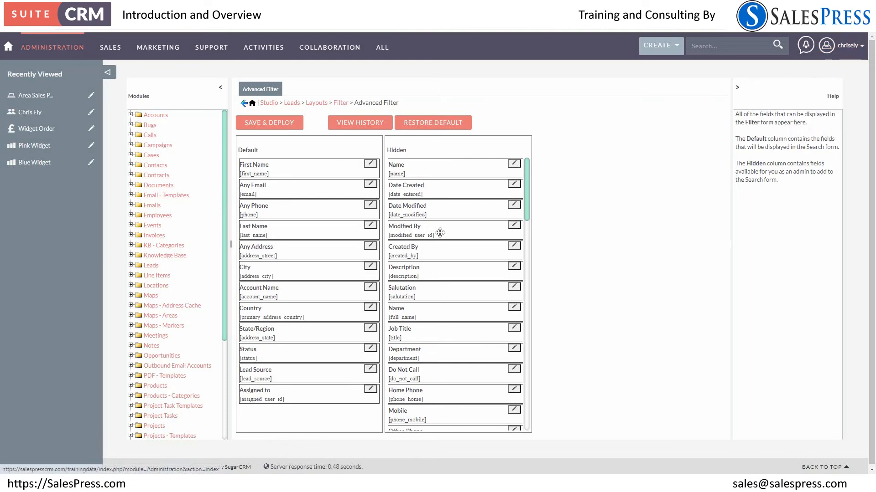
Return to the administration page and look through its System, Email, Developer Tools, Google Suite, Advanced OpenAdmin, Search Settings and Bugs sections
{"action": "scroll", "coordinate": [376, 259], "scroll_direction": "down", "scroll_amount": 5}
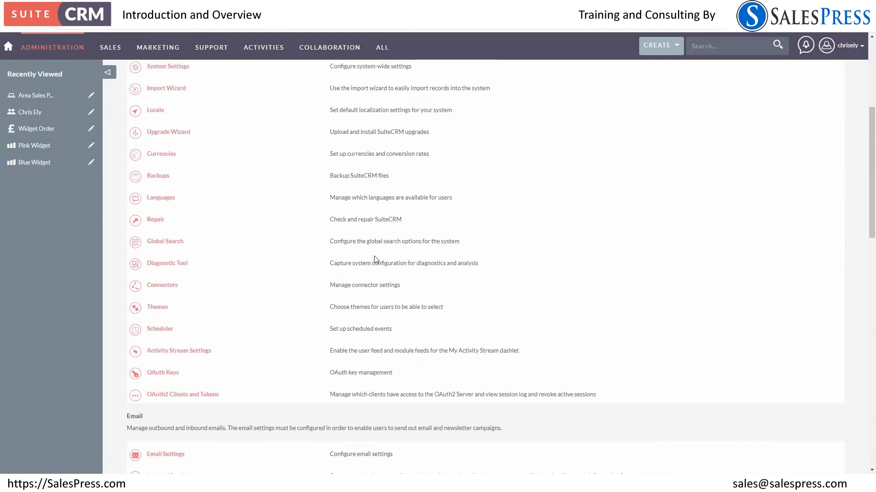
{"action": "scroll", "coordinate": [376, 260], "scroll_direction": "down", "scroll_amount": 9}
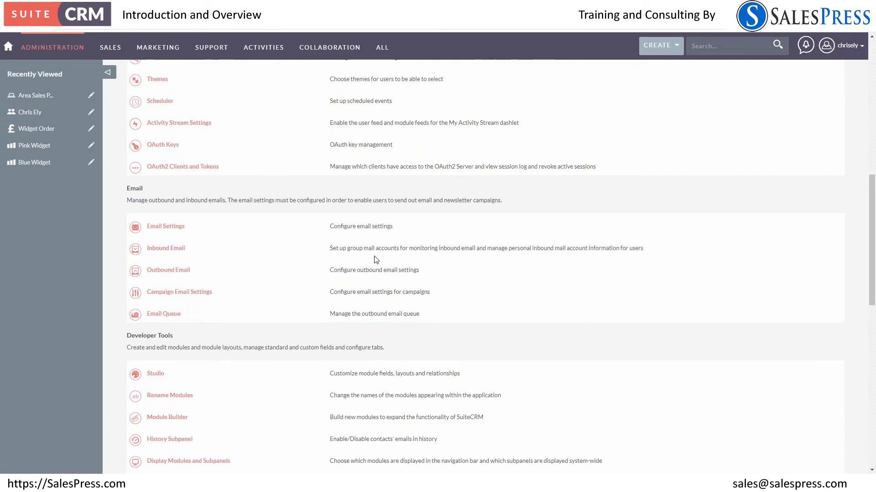
{"action": "scroll", "coordinate": [376, 260], "scroll_direction": "down", "scroll_amount": 2}
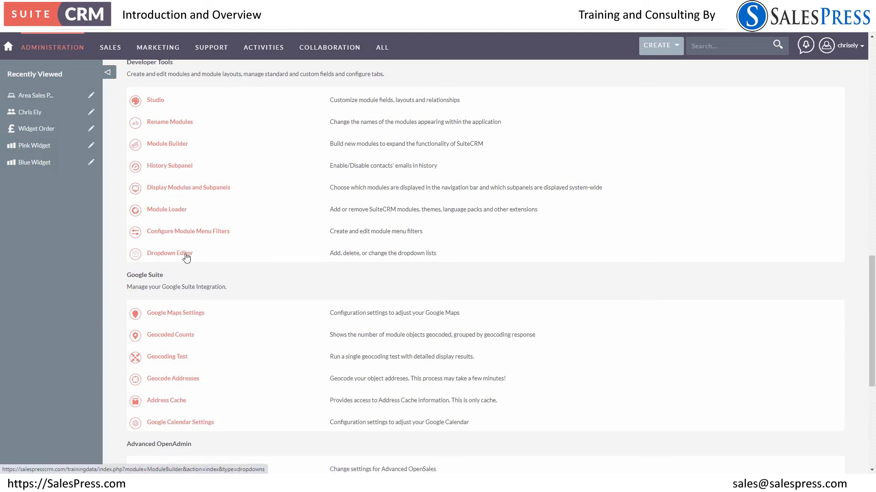
{"action": "scroll", "coordinate": [235, 226], "scroll_direction": "down", "scroll_amount": 3}
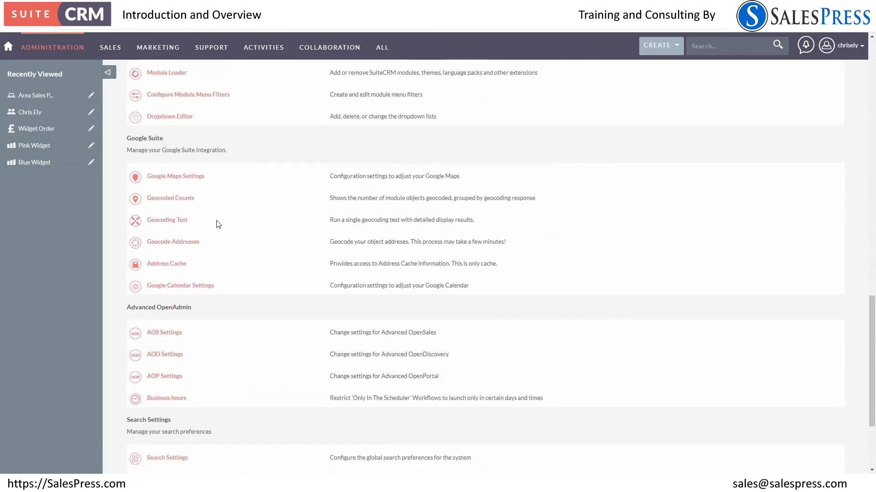
{"action": "scroll", "coordinate": [218, 224], "scroll_direction": "down", "scroll_amount": 3}
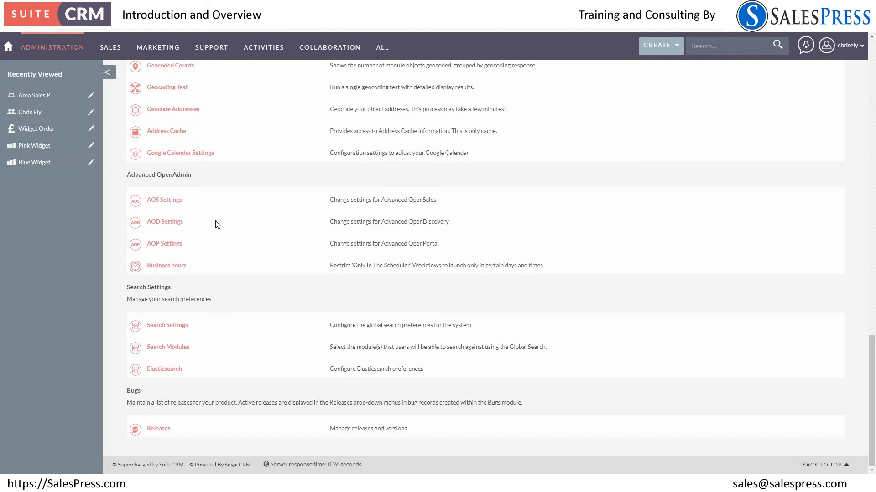
{"action": "scroll", "coordinate": [218, 224], "scroll_direction": "up", "scroll_amount": 18}
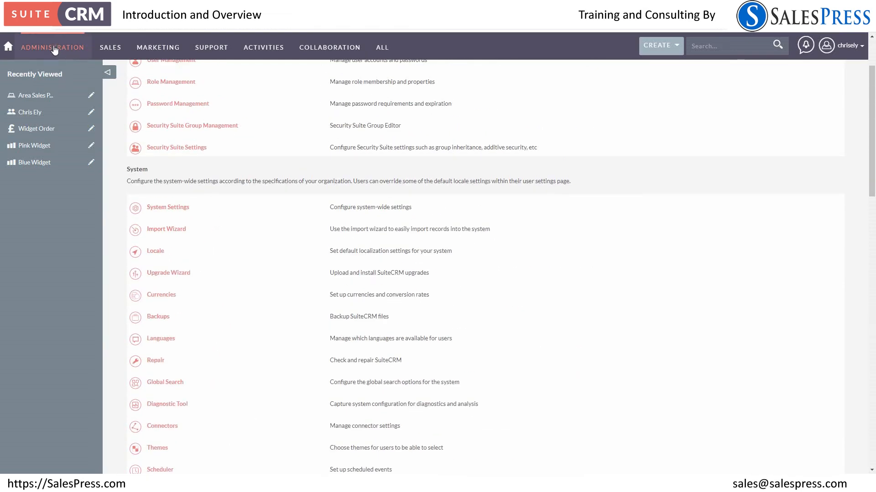
Go back to the home dashboard and look over its dashlets
{"action": "left_click", "coordinate": [8, 47]}
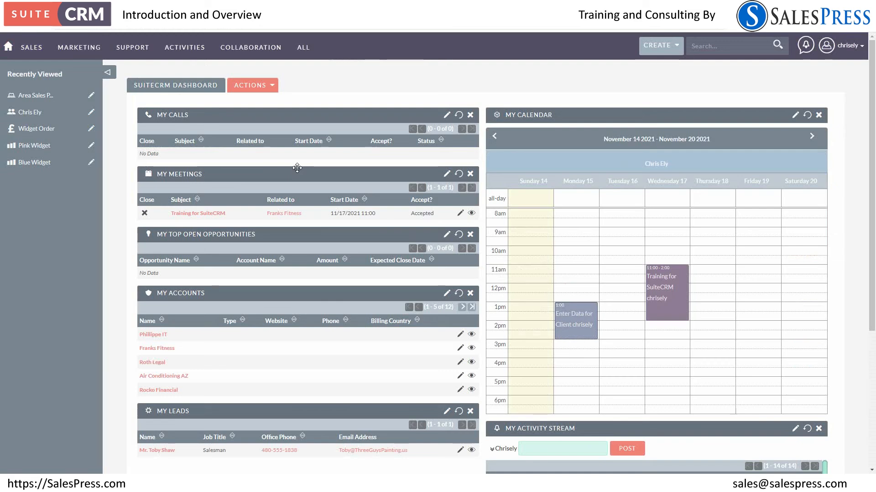
{"action": "scroll", "coordinate": [297, 168], "scroll_direction": "down", "scroll_amount": 2}
{"action": "scroll", "coordinate": [297, 169], "scroll_direction": "up", "scroll_amount": 2}
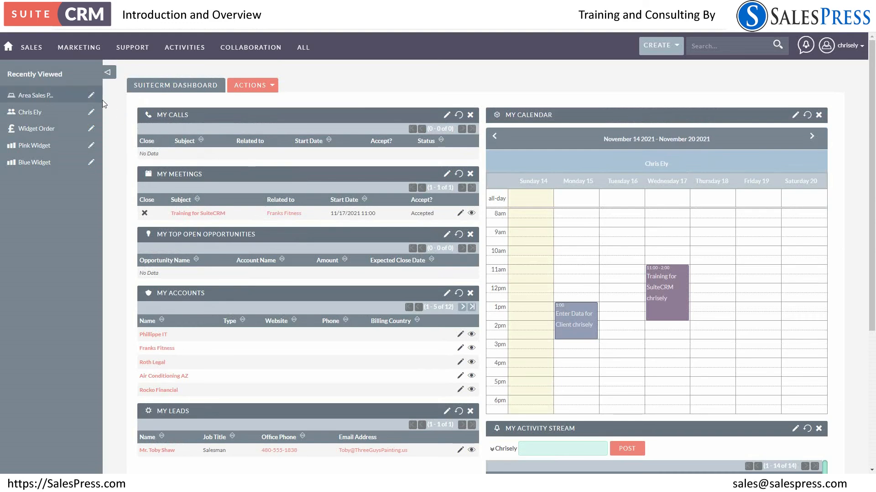
Open the Three Guys Painting Company lead and convert it into a new contact and a new account
{"action": "left_click", "coordinate": [32, 128]}
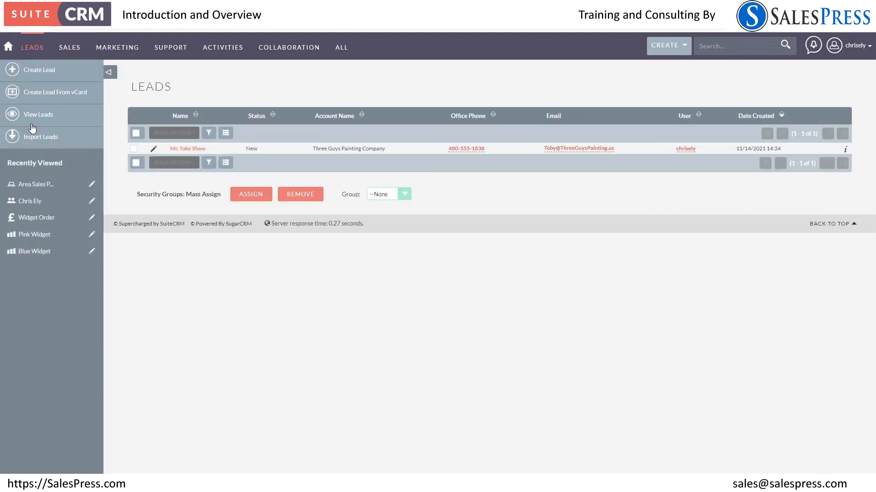
{"action": "left_click", "coordinate": [180, 149]}
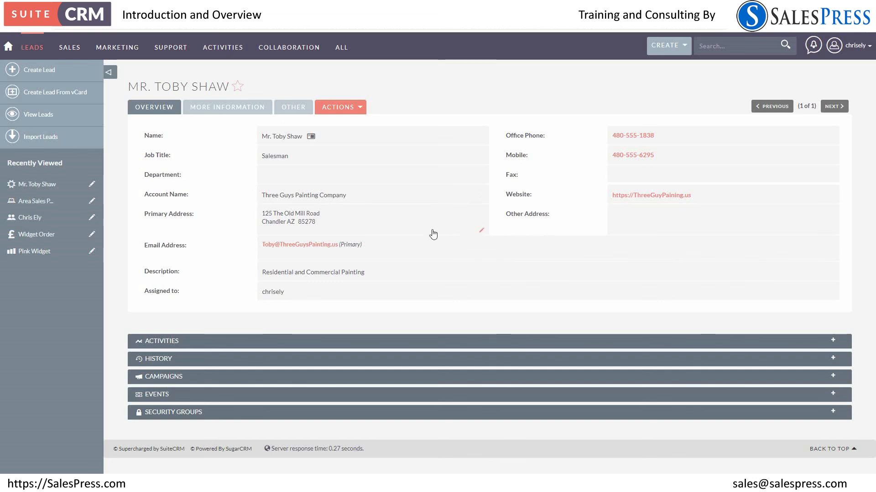
{"action": "left_click", "coordinate": [345, 111]}
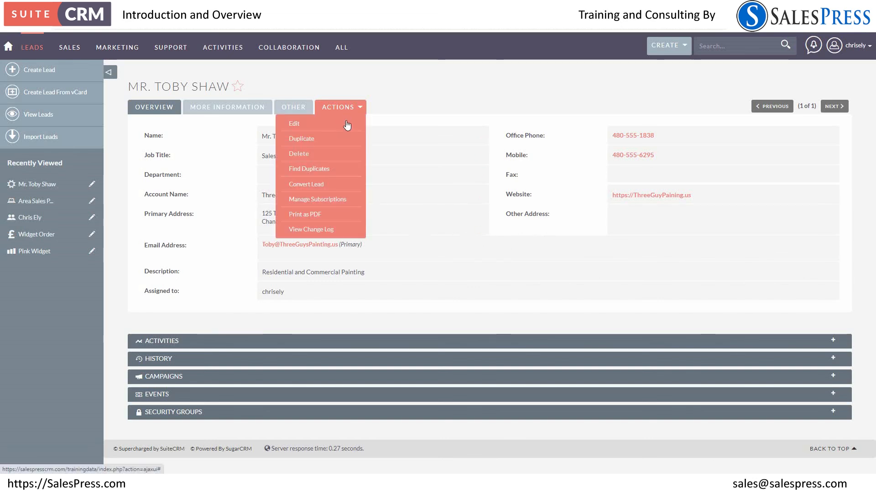
{"action": "left_click", "coordinate": [313, 184]}
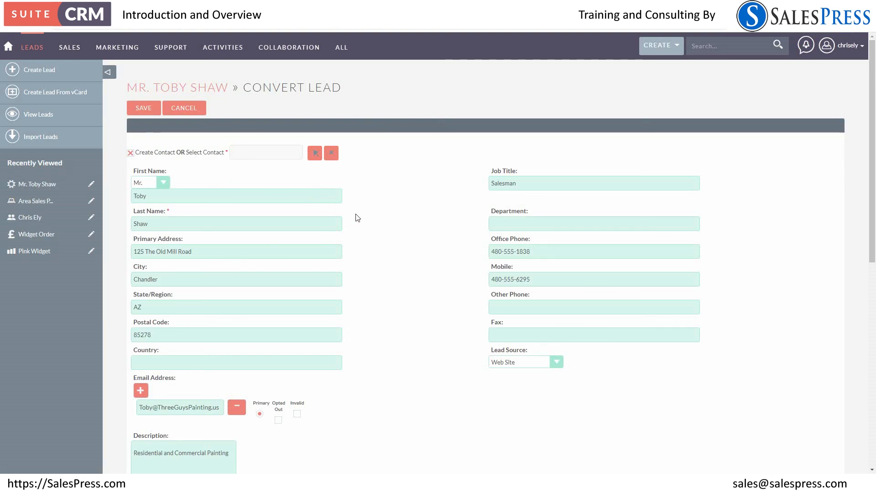
{"action": "scroll", "coordinate": [360, 219], "scroll_direction": "down", "scroll_amount": 3}
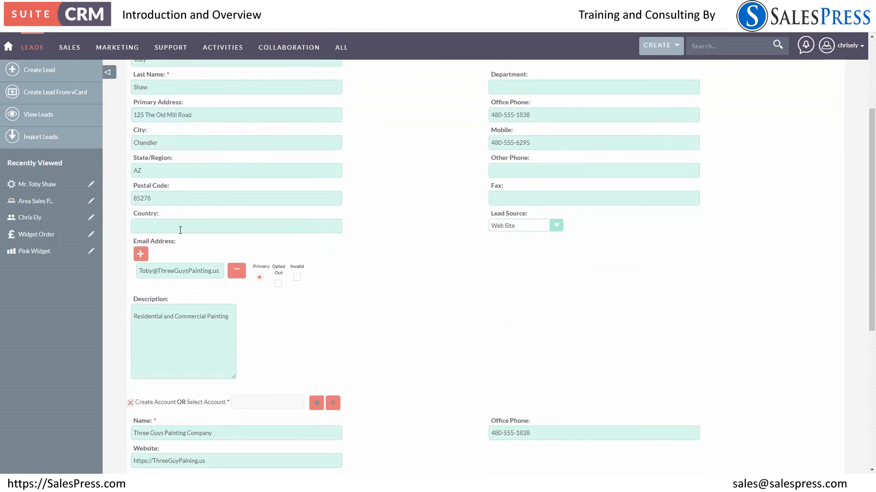
{"action": "scroll", "coordinate": [182, 235], "scroll_direction": "down", "scroll_amount": 3}
{"action": "scroll", "coordinate": [182, 235], "scroll_direction": "down", "scroll_amount": 1}
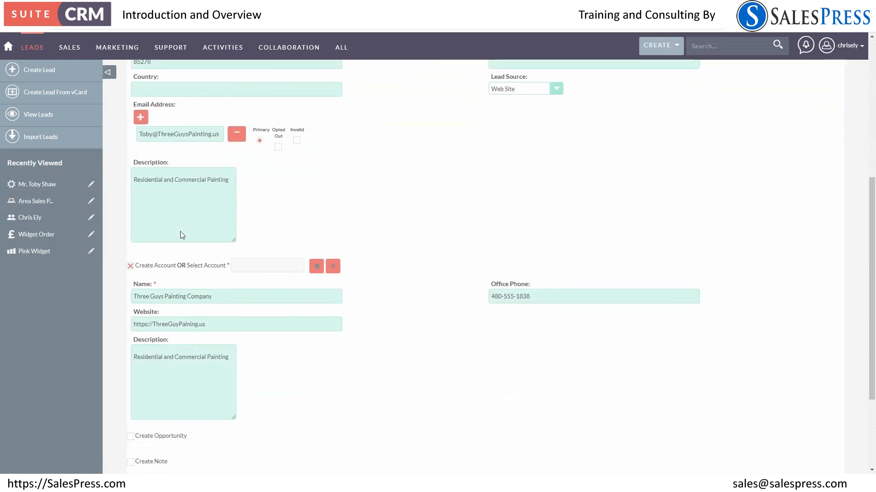
{"action": "scroll", "coordinate": [181, 235], "scroll_direction": "down", "scroll_amount": 3}
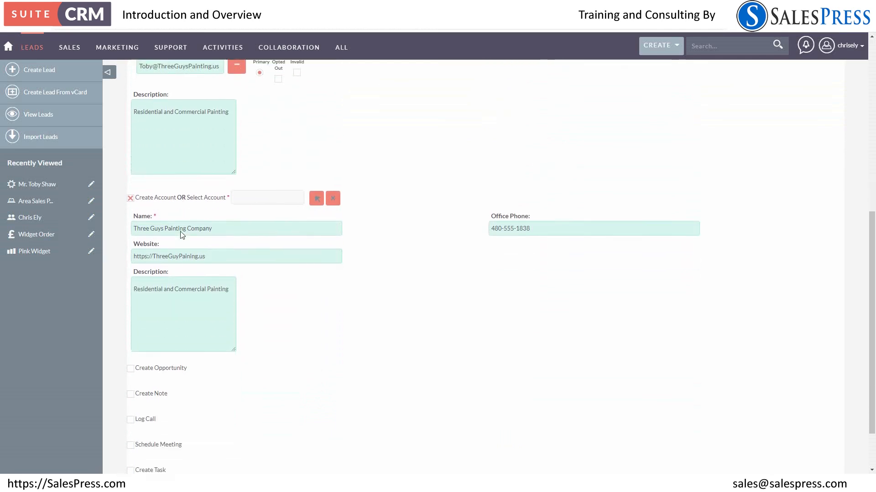
{"action": "scroll", "coordinate": [180, 235], "scroll_direction": "up", "scroll_amount": 9}
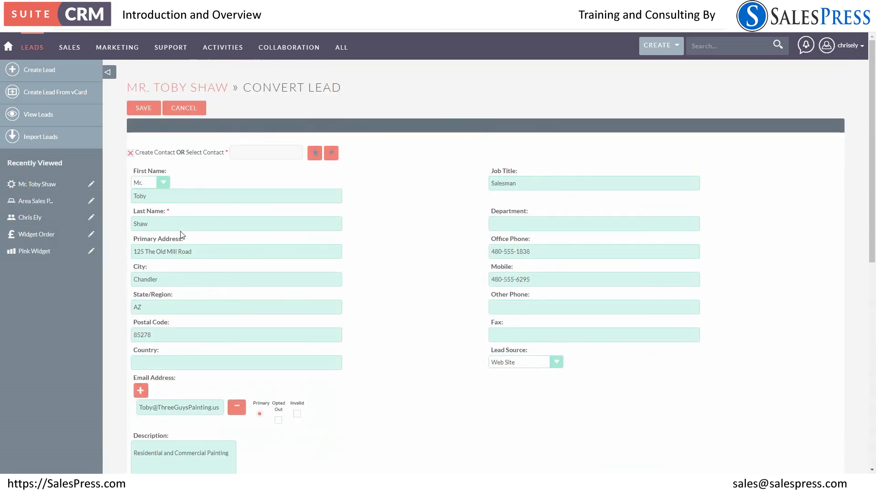
{"action": "left_click", "coordinate": [147, 109]}
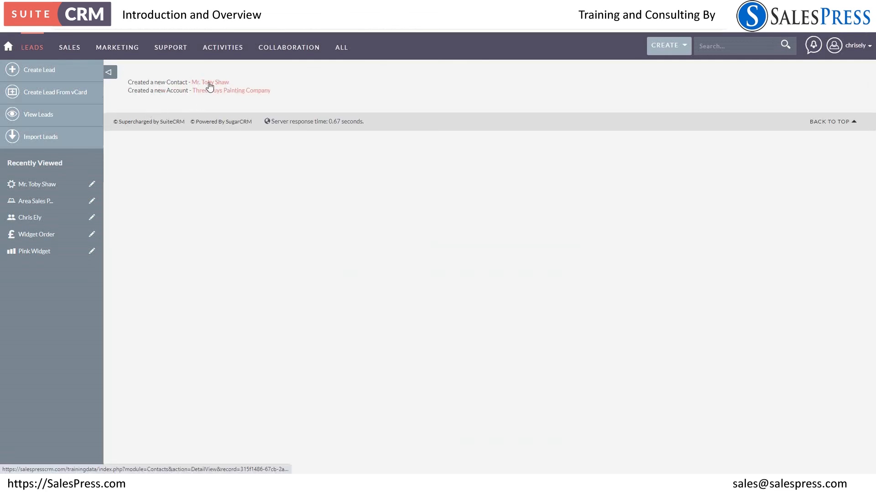
Review the records involved in the conversion: the new contact, the Three Guys Painting Company account and the original lead
{"action": "left_click", "coordinate": [209, 87]}
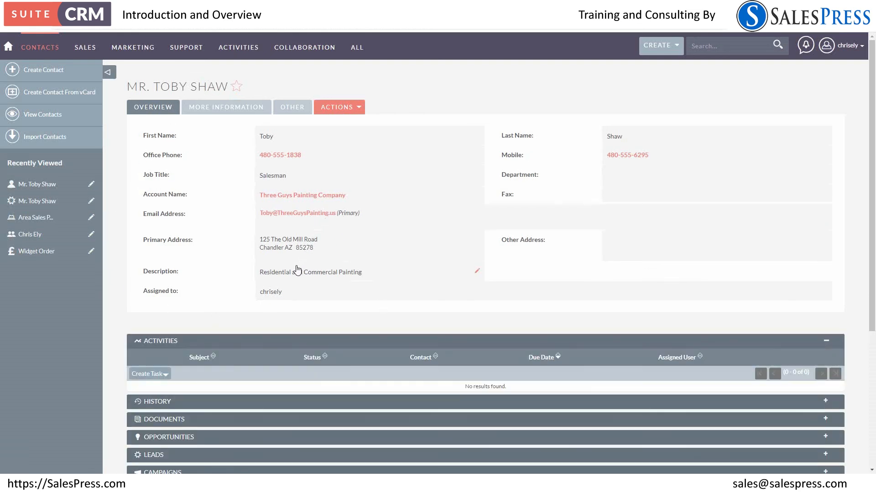
{"action": "left_click", "coordinate": [276, 196]}
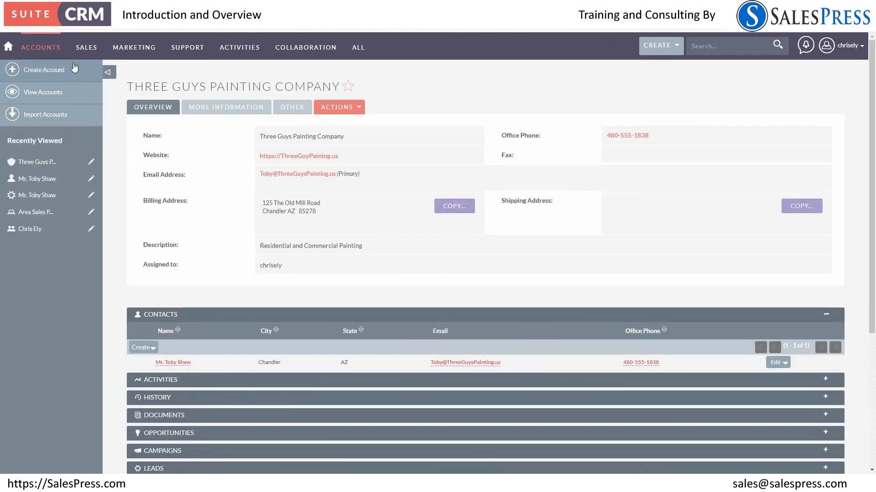
{"action": "mouse_move", "coordinate": [86, 48]}
{"action": "left_click", "coordinate": [86, 129]}
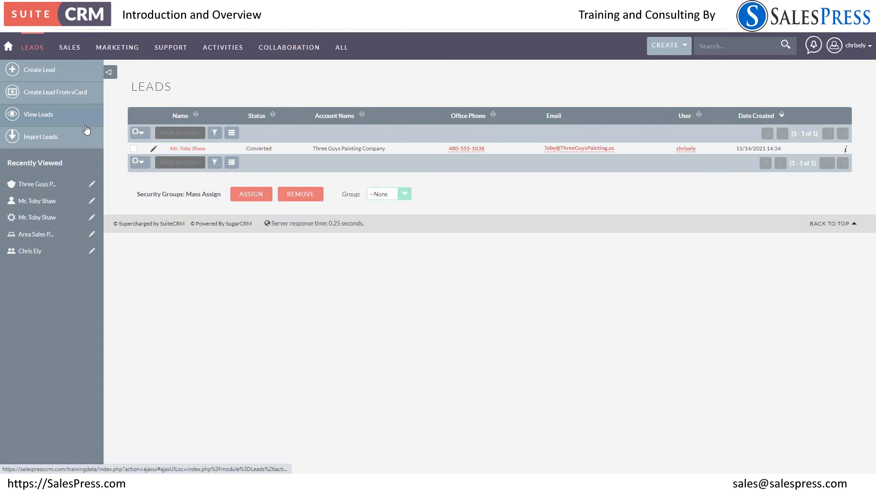
{"action": "left_click", "coordinate": [182, 149]}
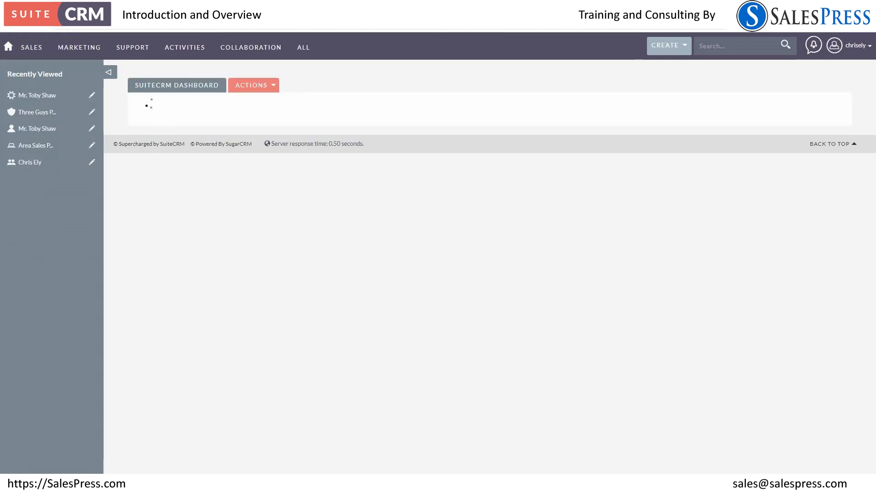
Log out of the current user account
{"action": "left_click", "coordinate": [857, 45]}
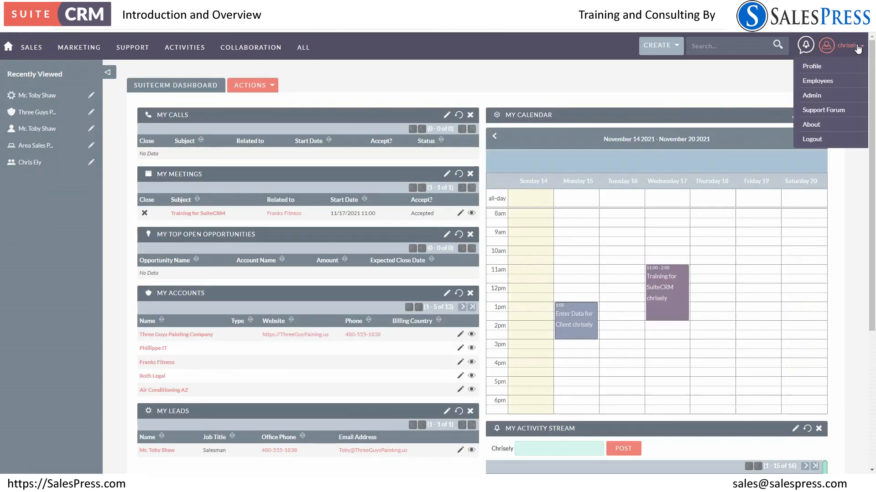
{"action": "left_click", "coordinate": [813, 140]}
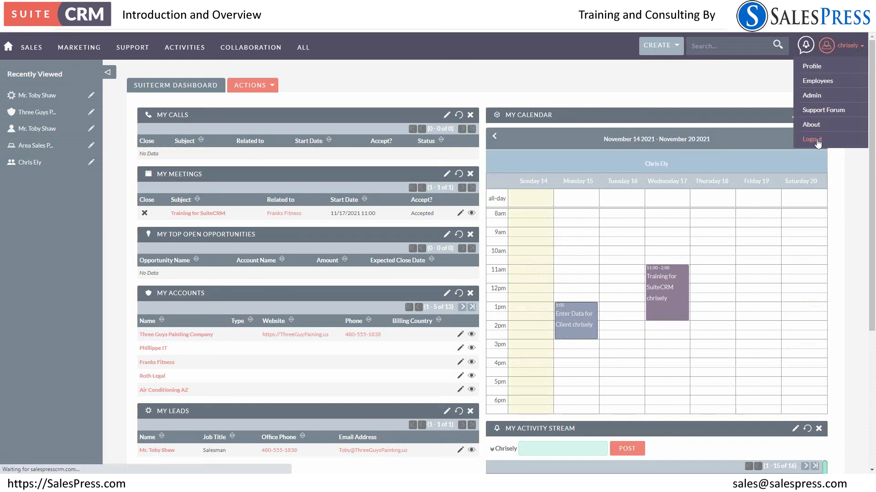